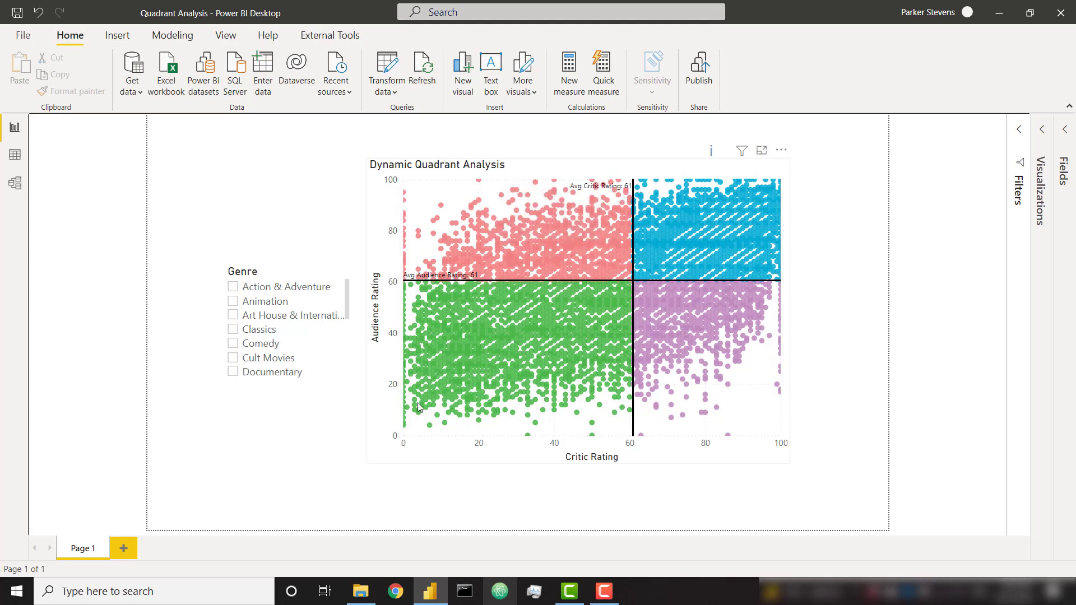
Filter the quadrant chart by Genre, trying Documentary and settling on Horror, then deselect the slicer
click(296, 373)
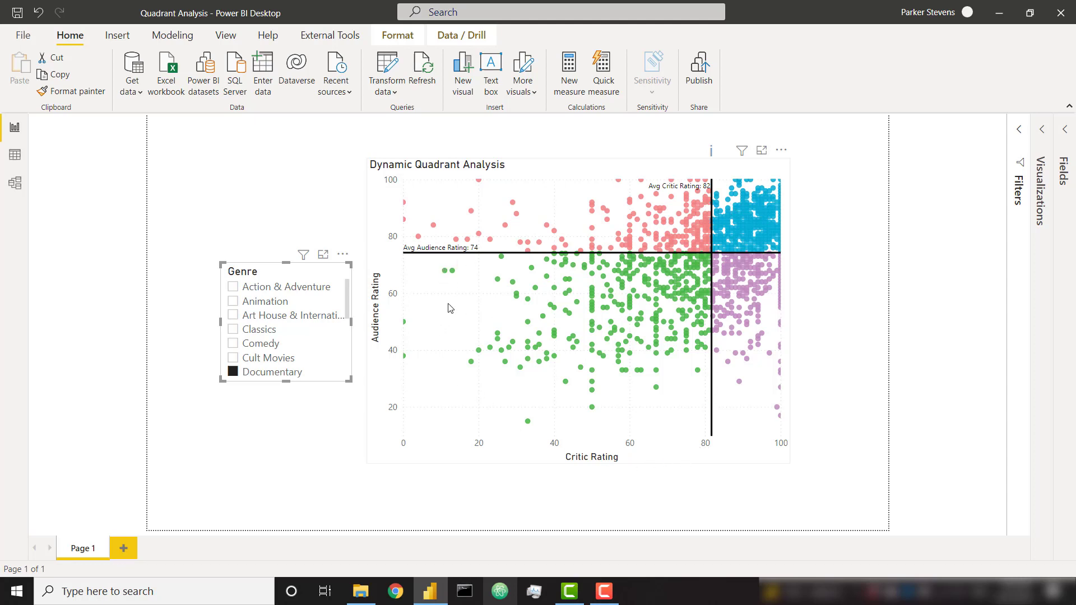
scroll(300, 328, down, 1)
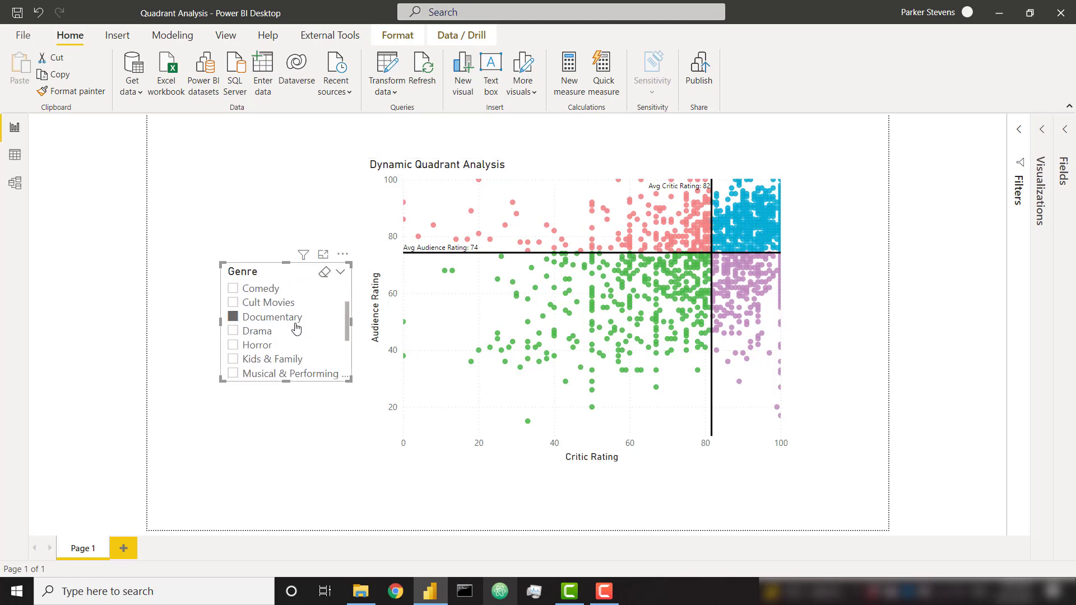
click(258, 346)
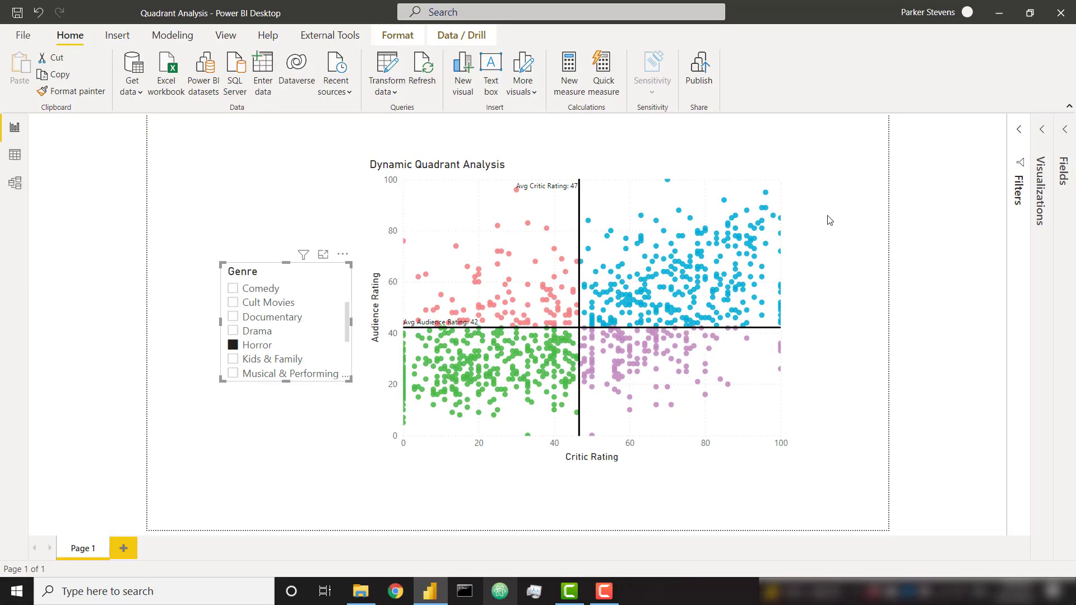
click(829, 220)
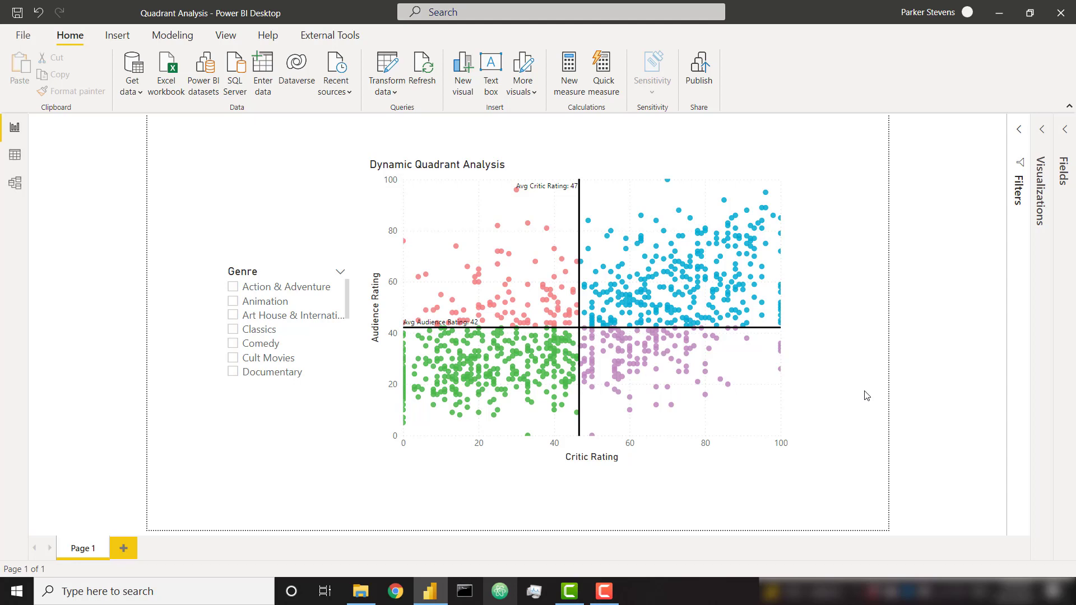
Add Page 2 with a blank scatter chart centred on the canvas
click(123, 549)
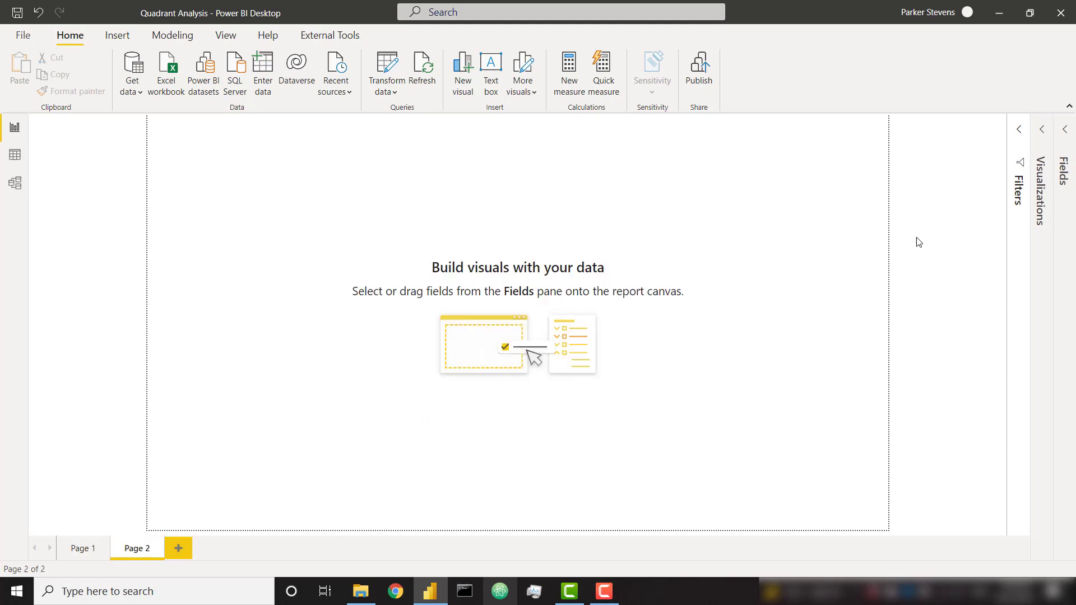
click(1043, 137)
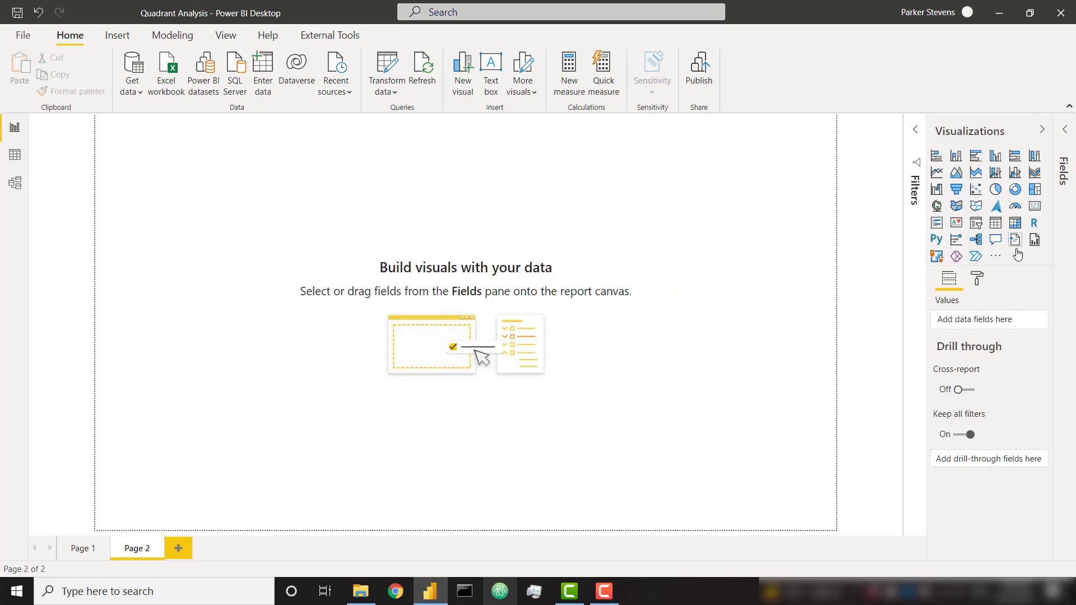
click(975, 188)
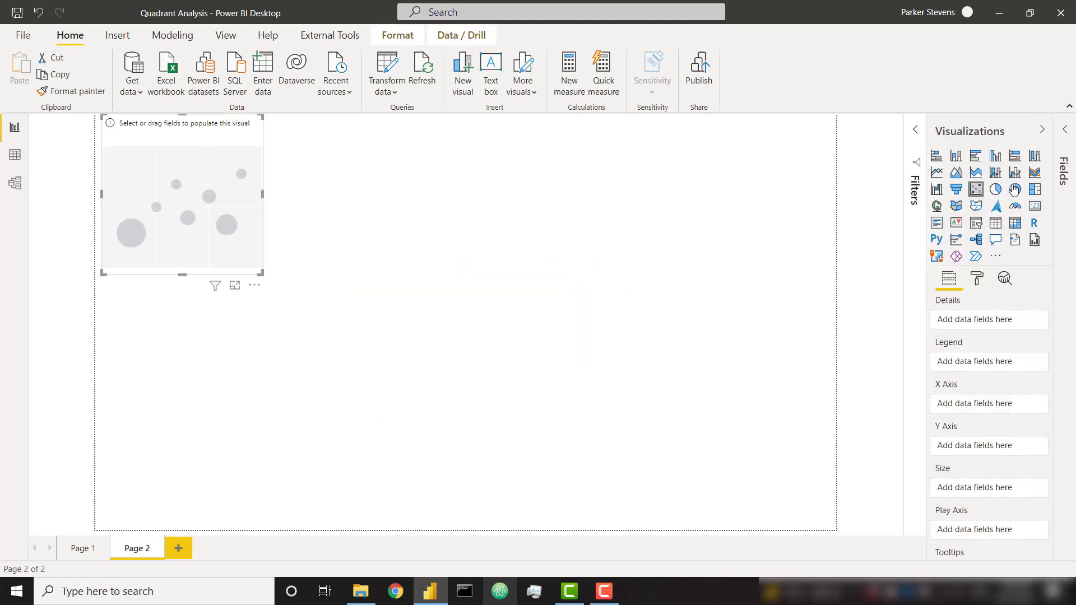
click(1066, 132)
click(925, 187)
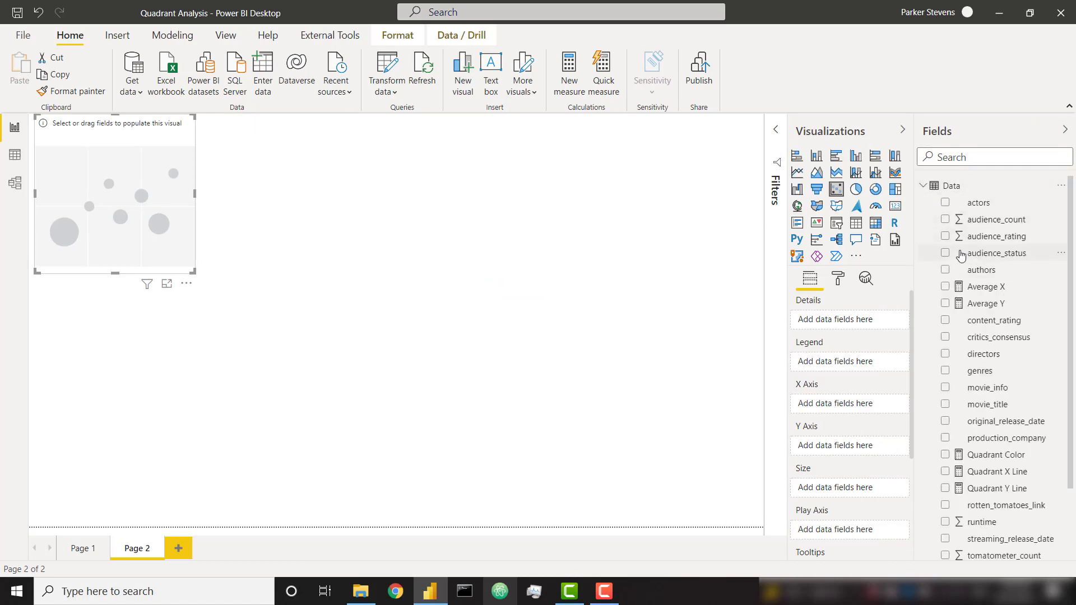
drag(188, 259, 648, 460)
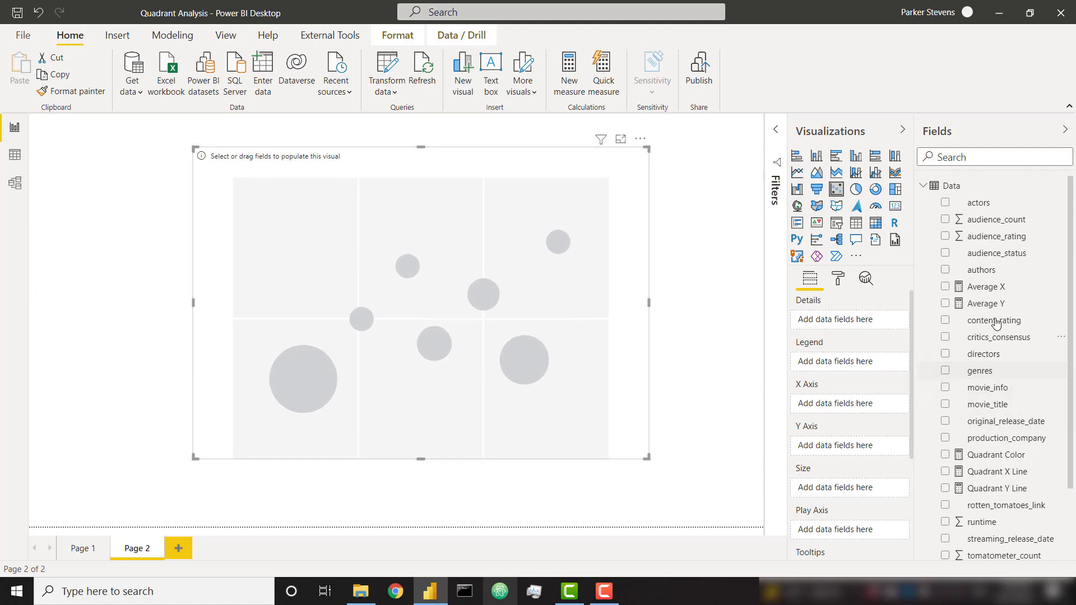
Plot tomatometer_rating on X and audience_rating on Y, both set to Don't summarize
scroll(1003, 395, down, 2)
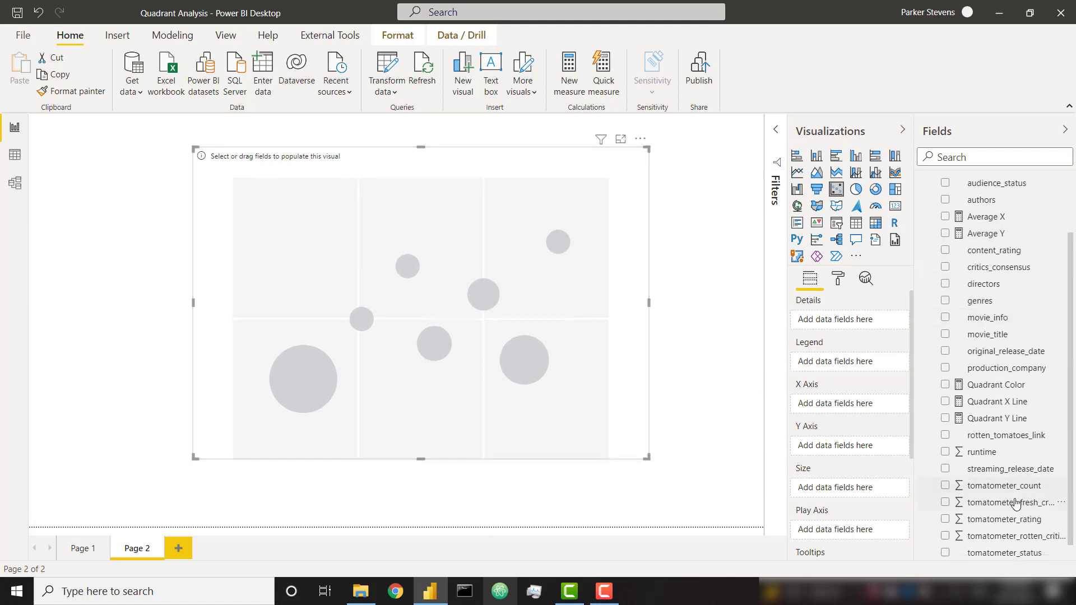
drag(1026, 519, 845, 407)
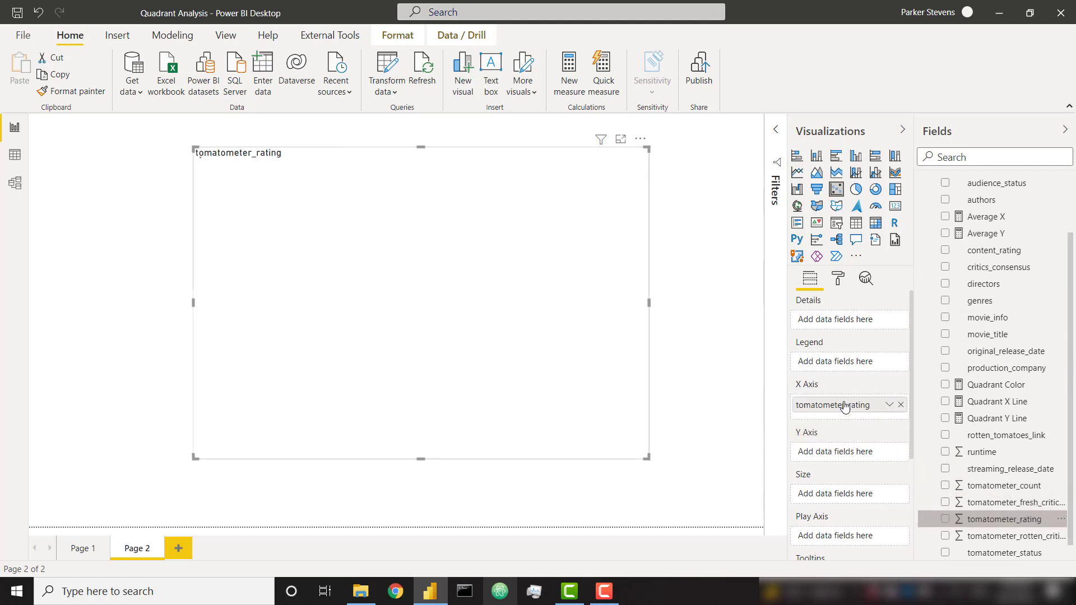
scroll(1006, 238, up, 2)
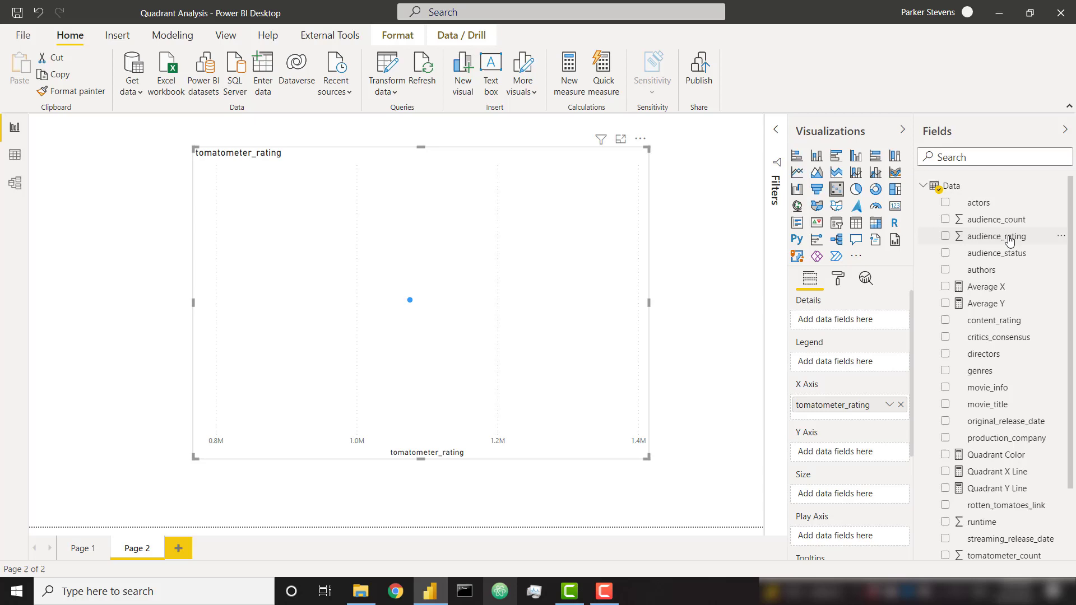
drag(1009, 240, 863, 452)
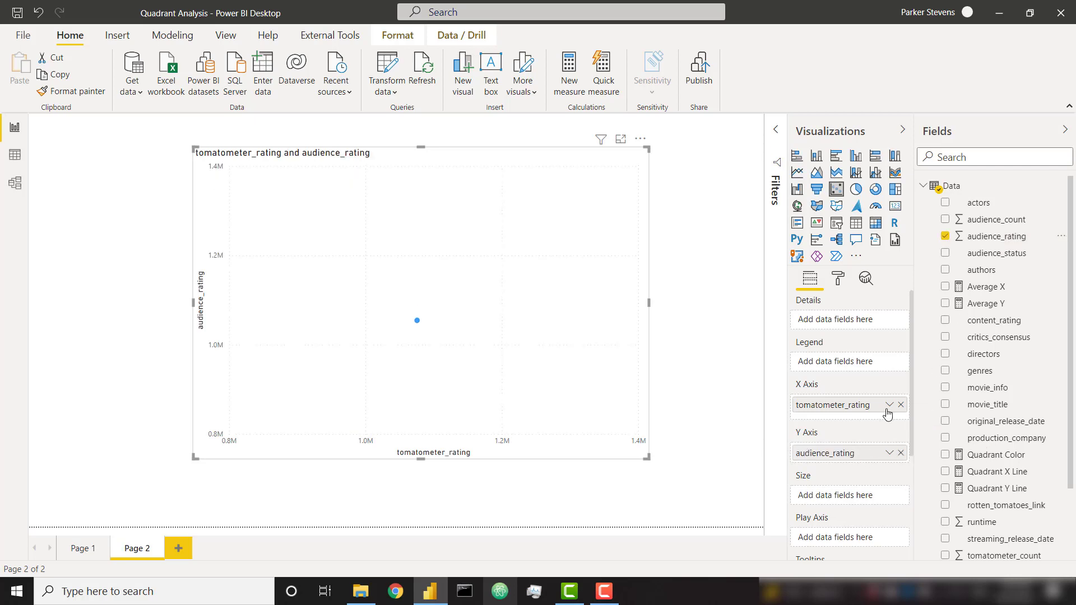
click(890, 406)
click(930, 214)
click(889, 454)
click(930, 265)
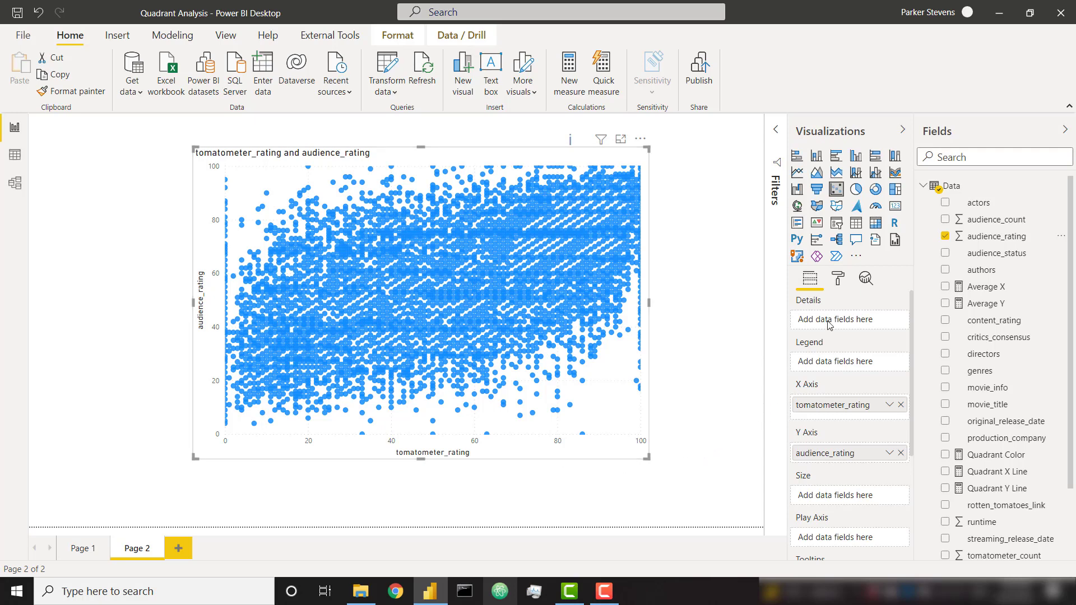
Add an X-axis constant line at 50, coloured black, 0% transparency, solid style
click(865, 280)
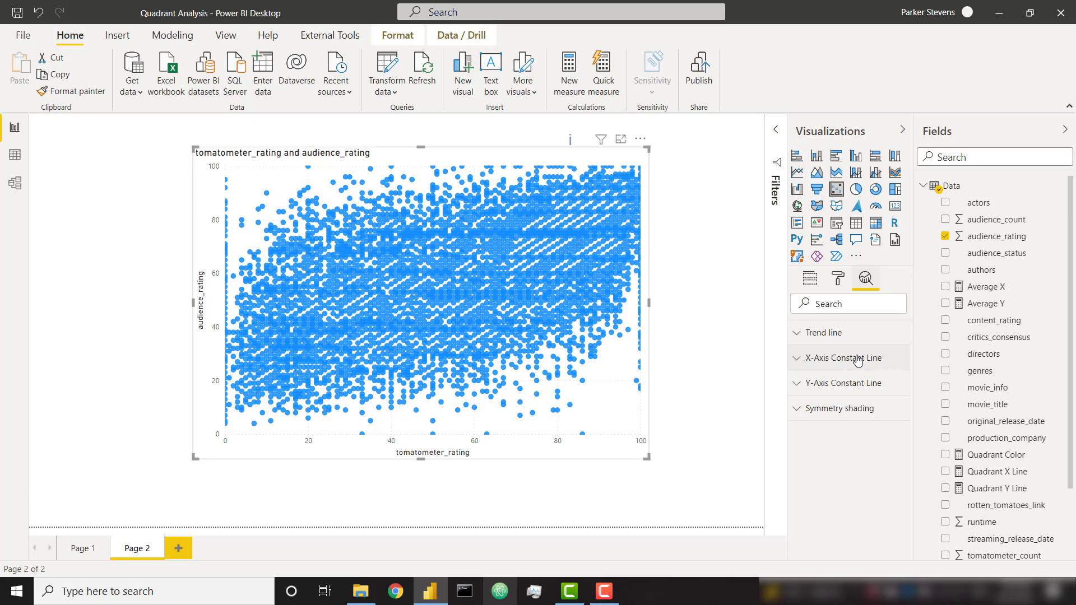
click(857, 361)
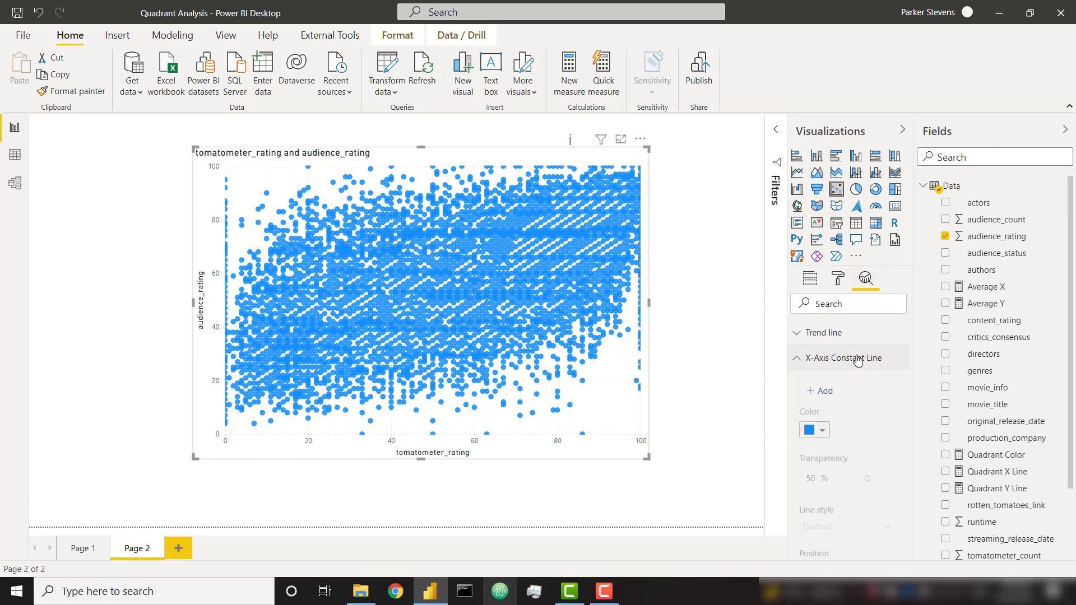
click(831, 392)
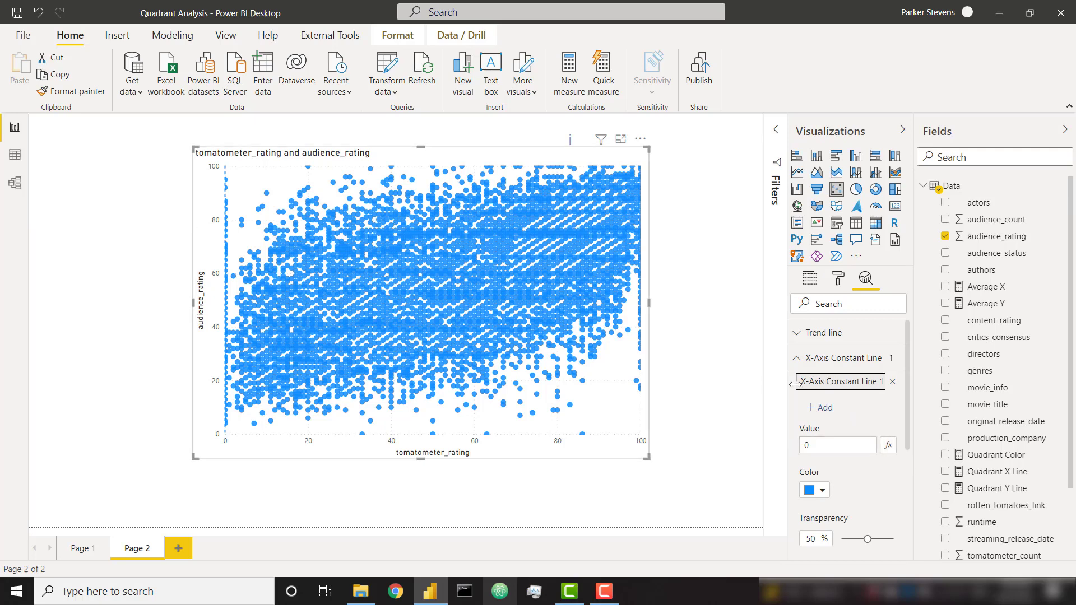
click(838, 445)
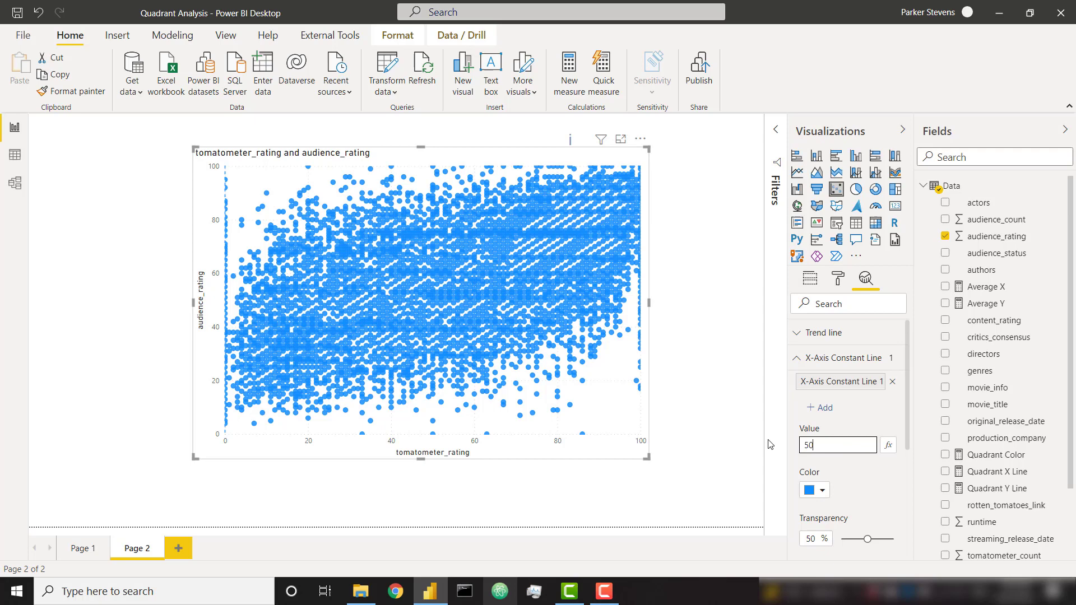
click(815, 491)
click(823, 424)
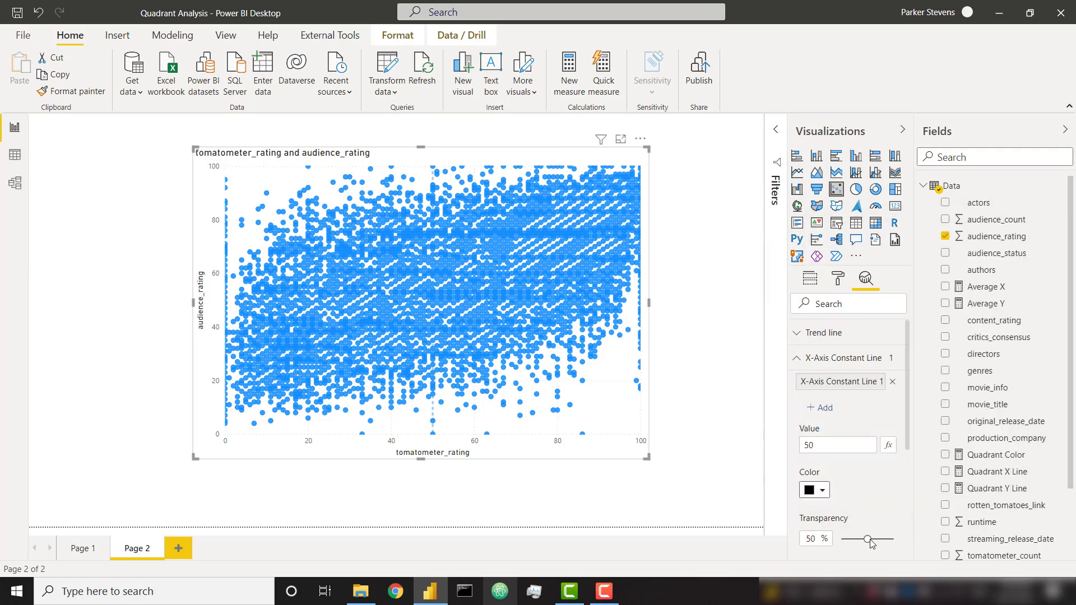
drag(868, 539, 841, 539)
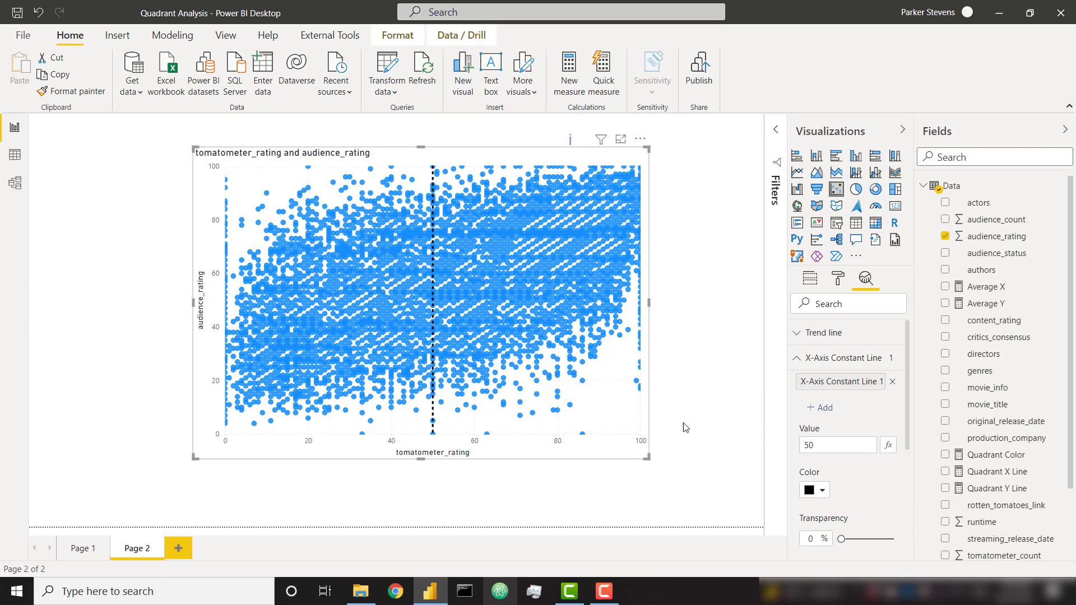
scroll(846, 448, down, 2)
click(863, 514)
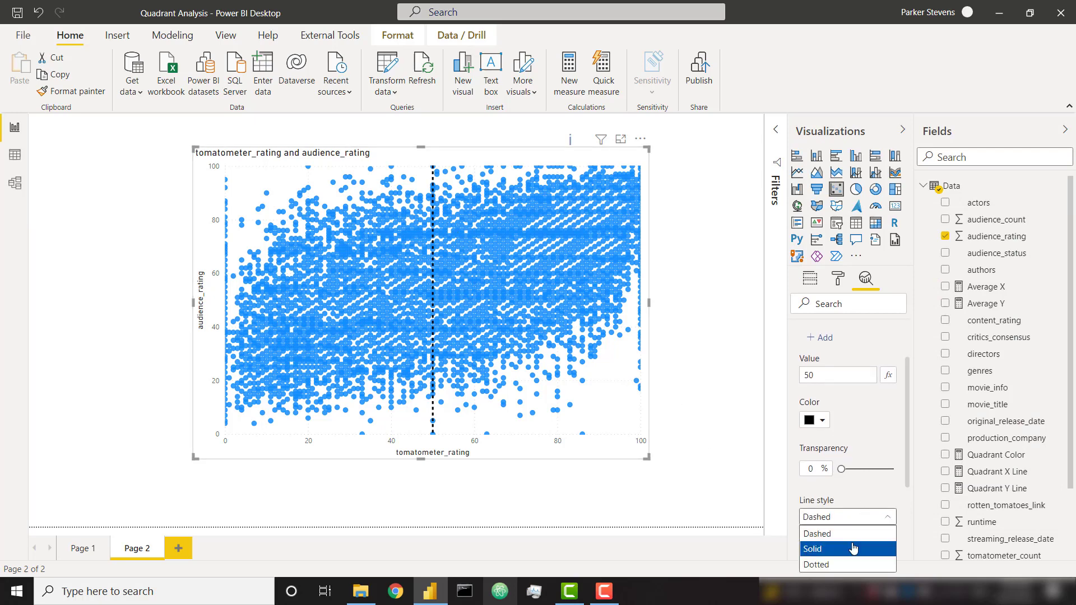
click(853, 549)
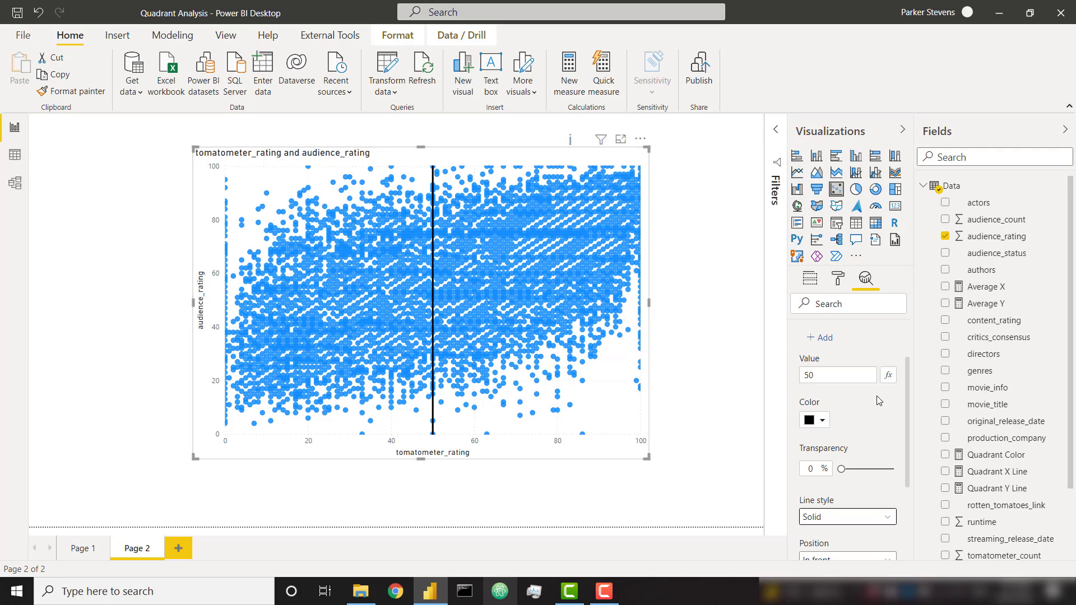
scroll(876, 414, up, 2)
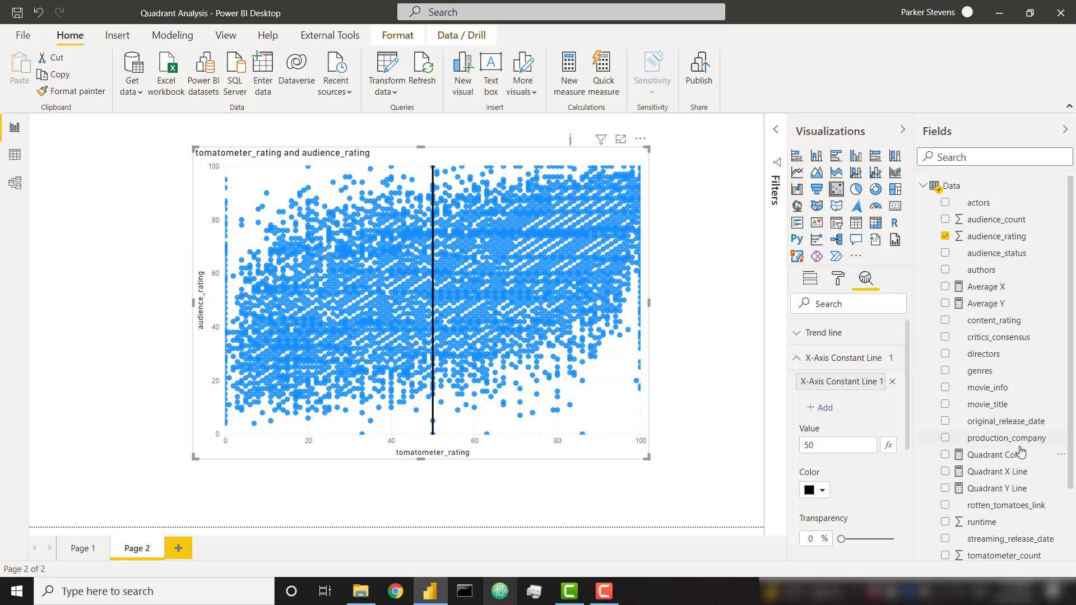
Look over the field-based value option and the Average X formula using ALLSELECTED(Data)
click(890, 447)
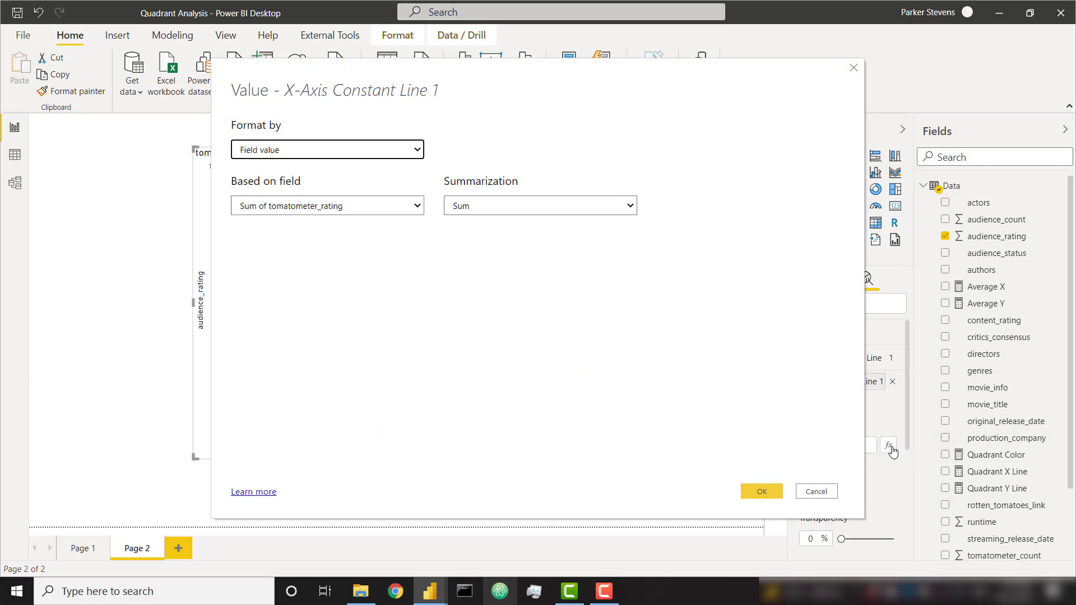
click(828, 493)
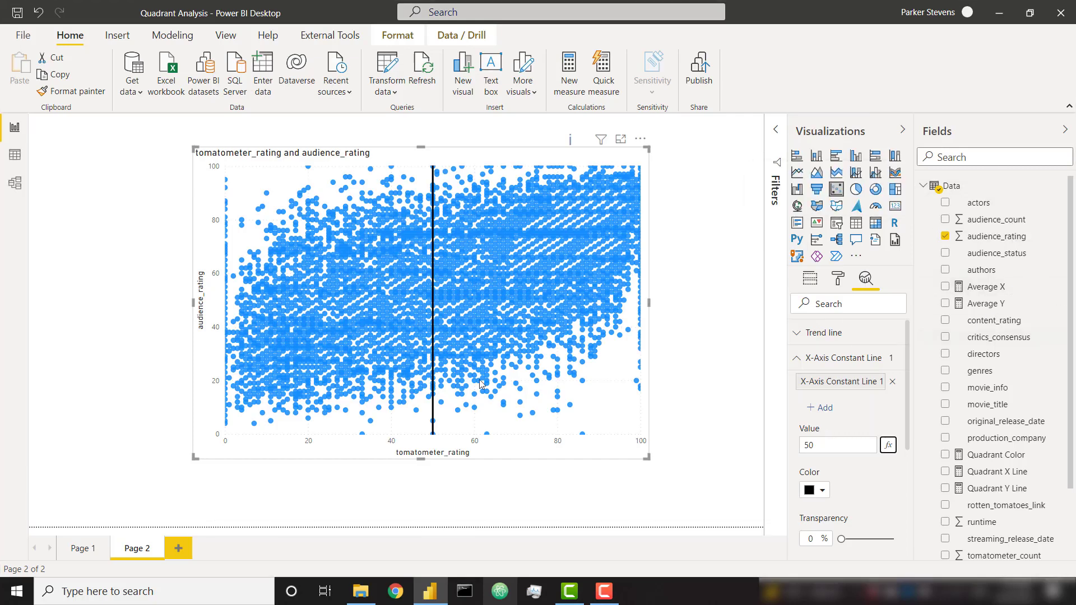
click(1009, 289)
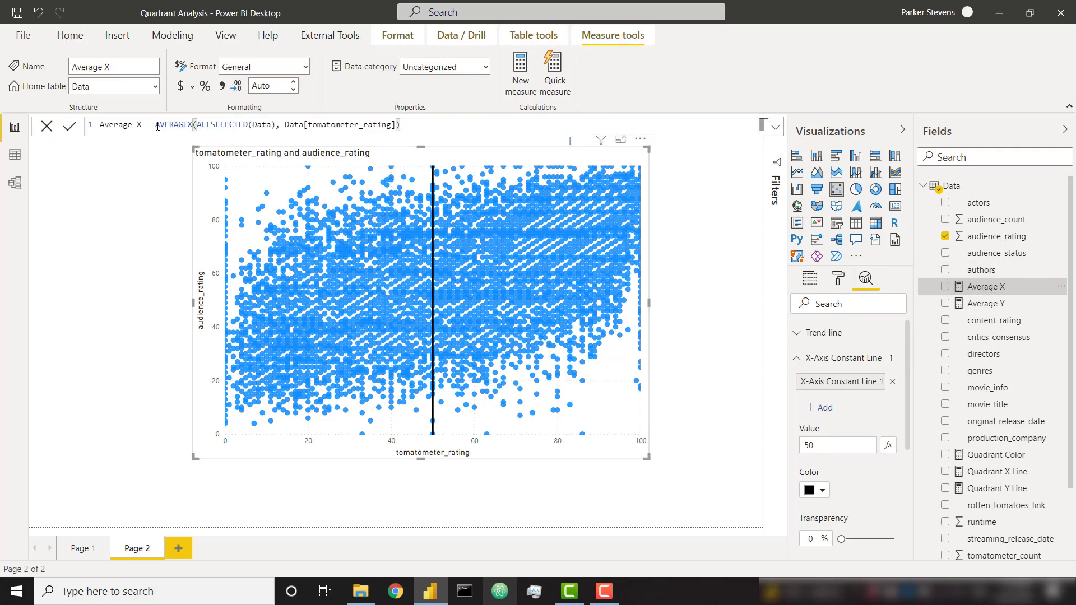
click(251, 125)
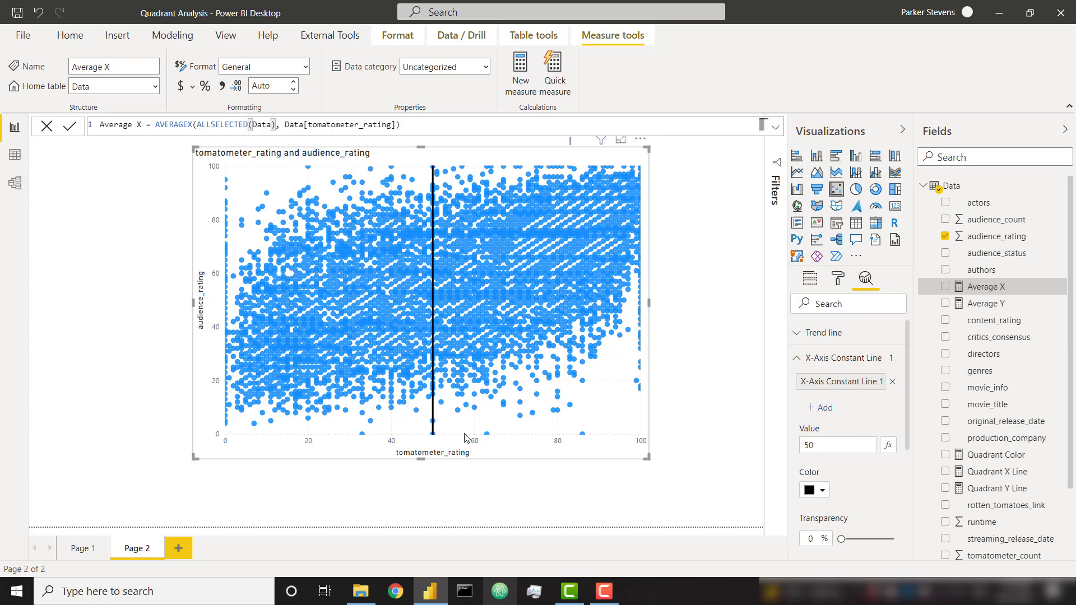
Place Average X on the page as a small card showing 60.88 beside the chart
click(731, 212)
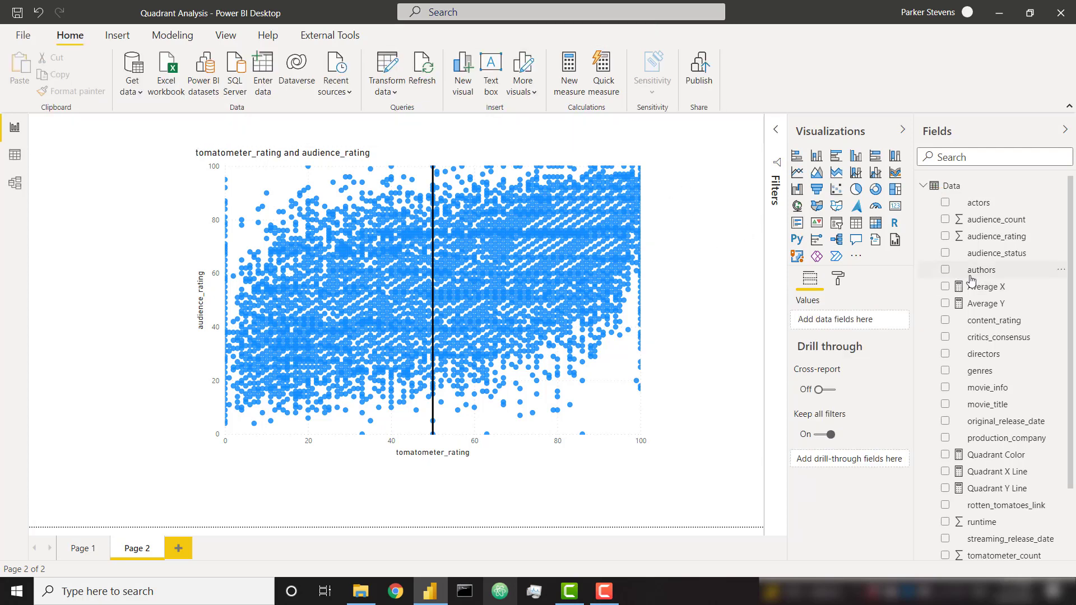
drag(985, 287, 84, 300)
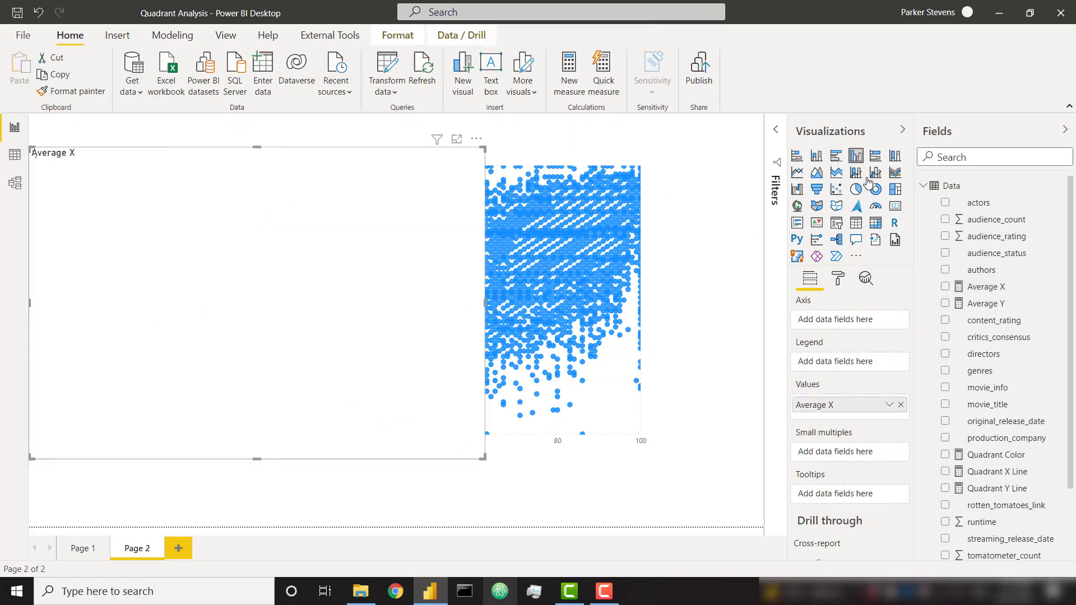
click(895, 206)
drag(483, 458, 163, 358)
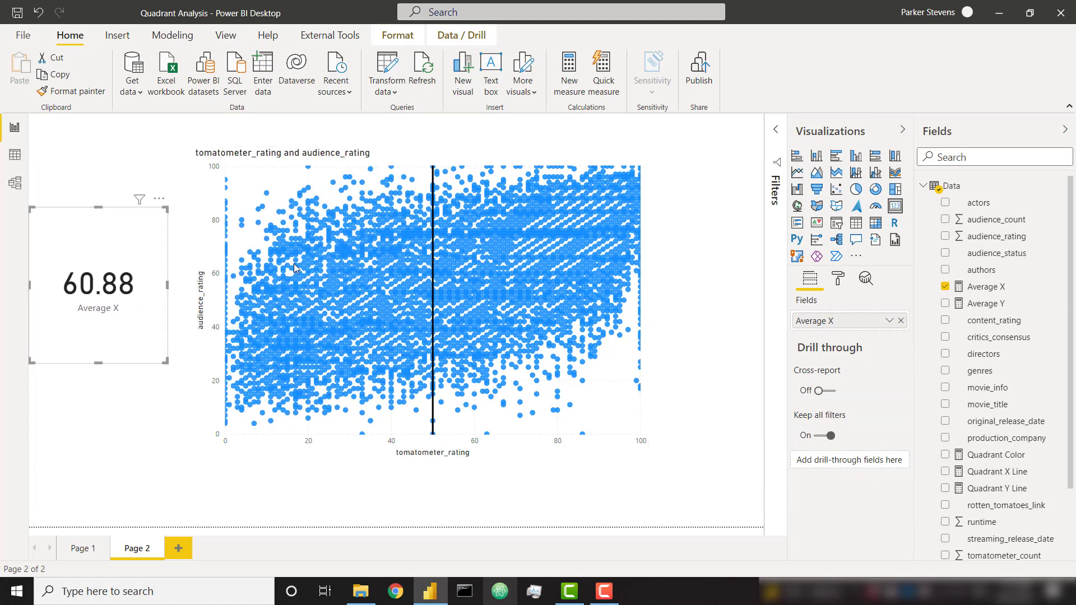
Drive the vertical constant line's value from the Average X measure
click(646, 225)
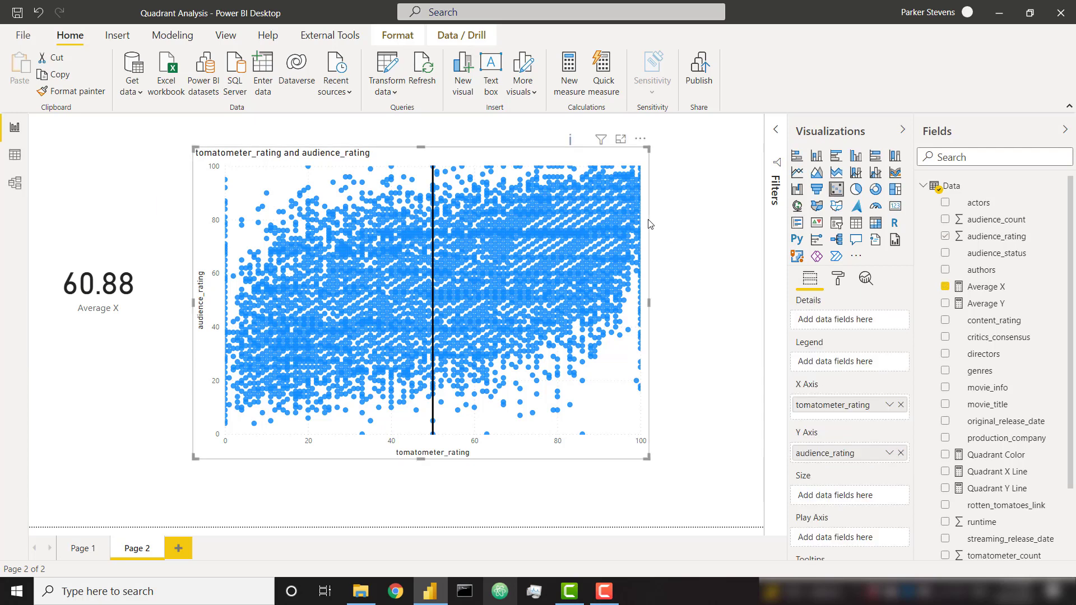
click(866, 278)
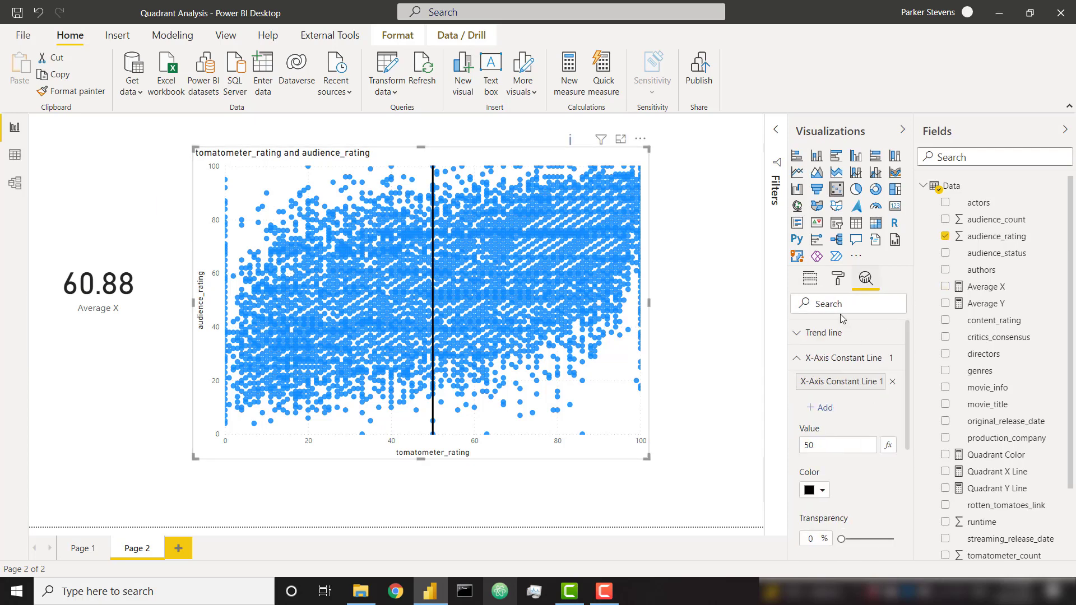
click(889, 445)
click(328, 151)
click(329, 165)
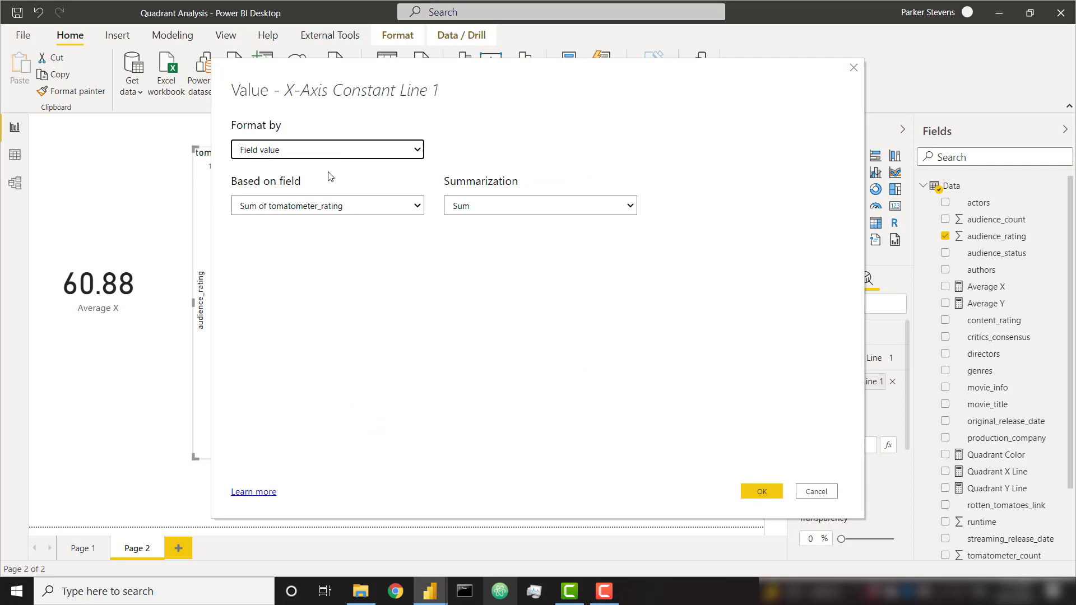
click(328, 205)
scroll(278, 296, down, 2)
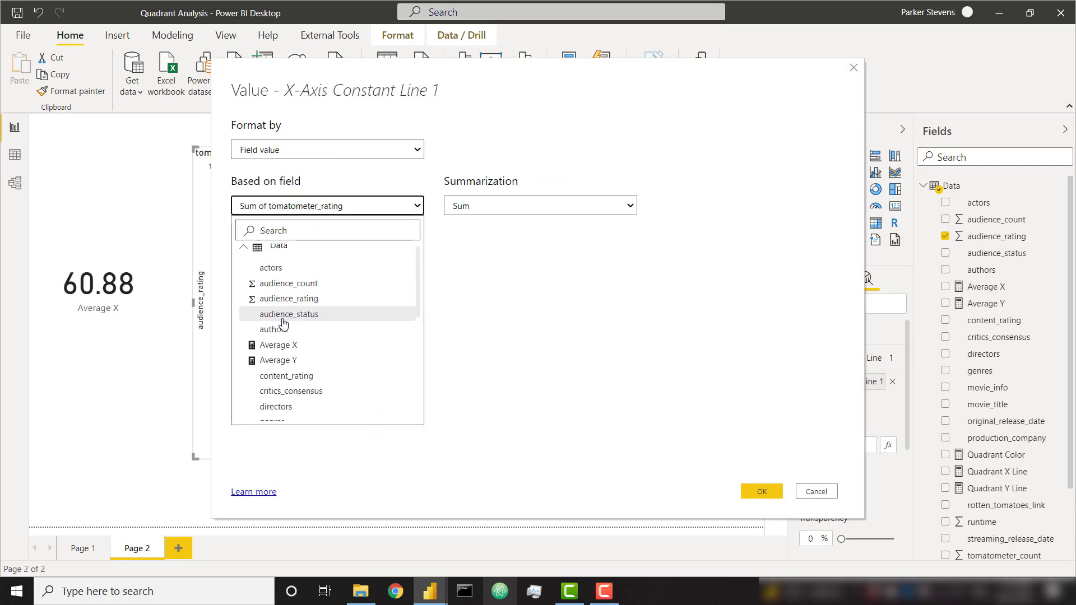
click(275, 283)
click(771, 496)
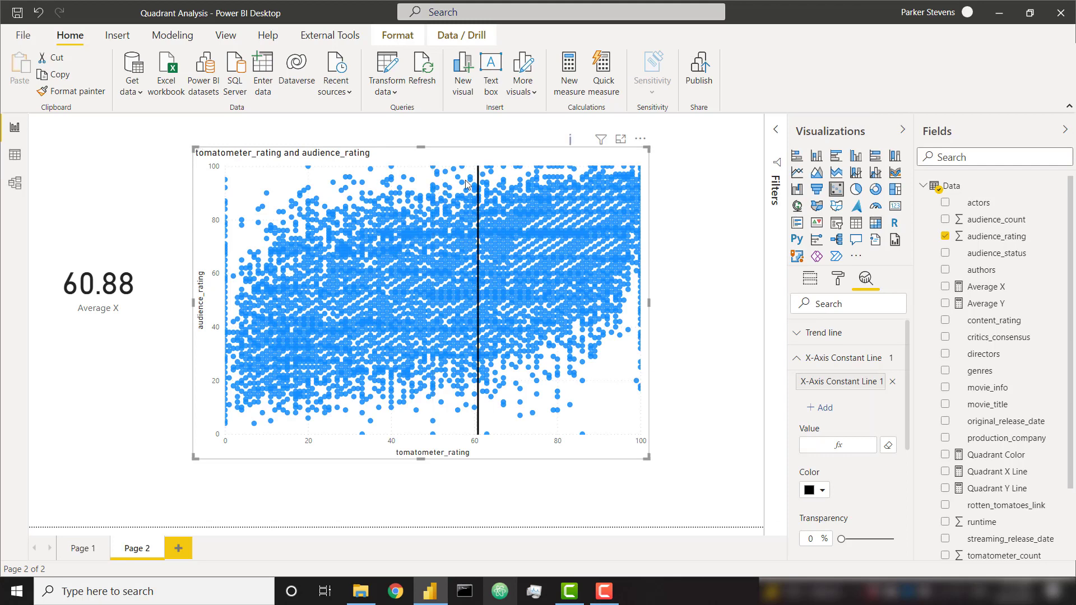
Give the vertical line a black name-and-value label and rename it Avg Critic Rating
scroll(851, 494, down, 4)
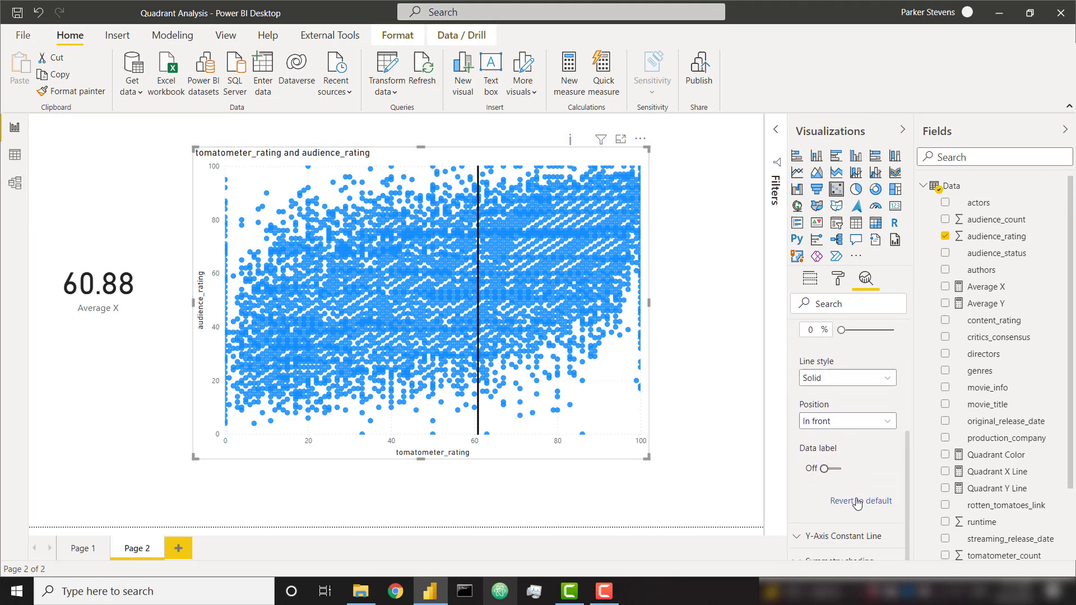
click(838, 469)
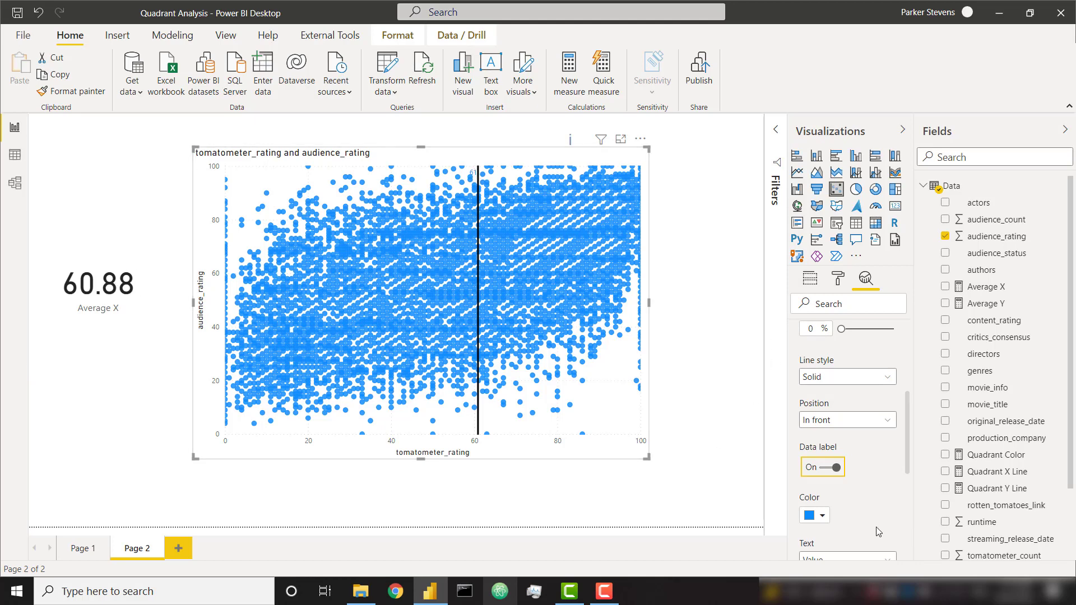
click(821, 516)
click(823, 450)
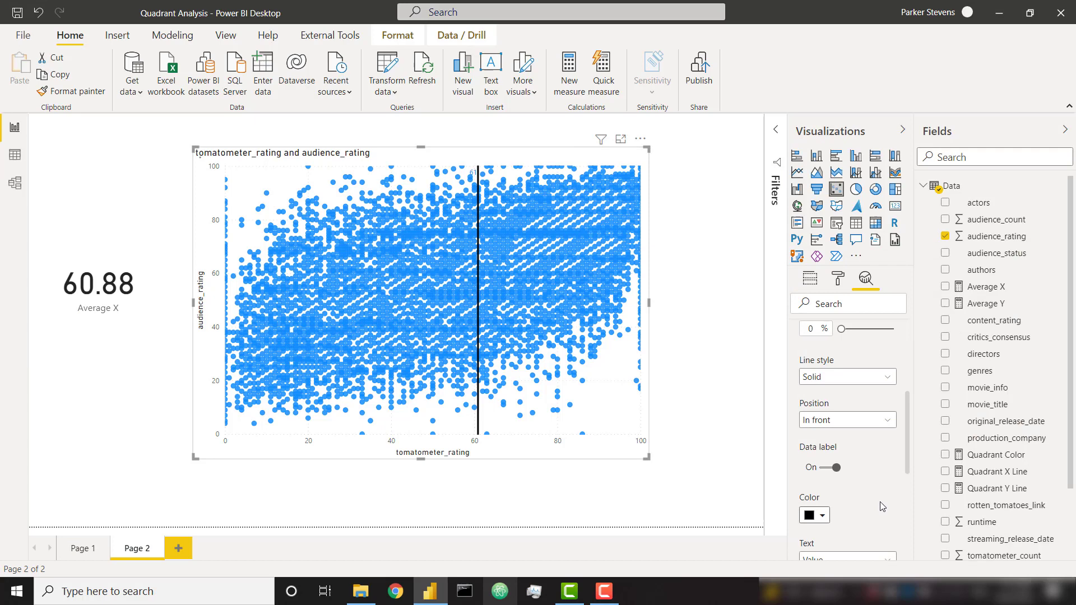
scroll(874, 507, down, 5)
click(855, 424)
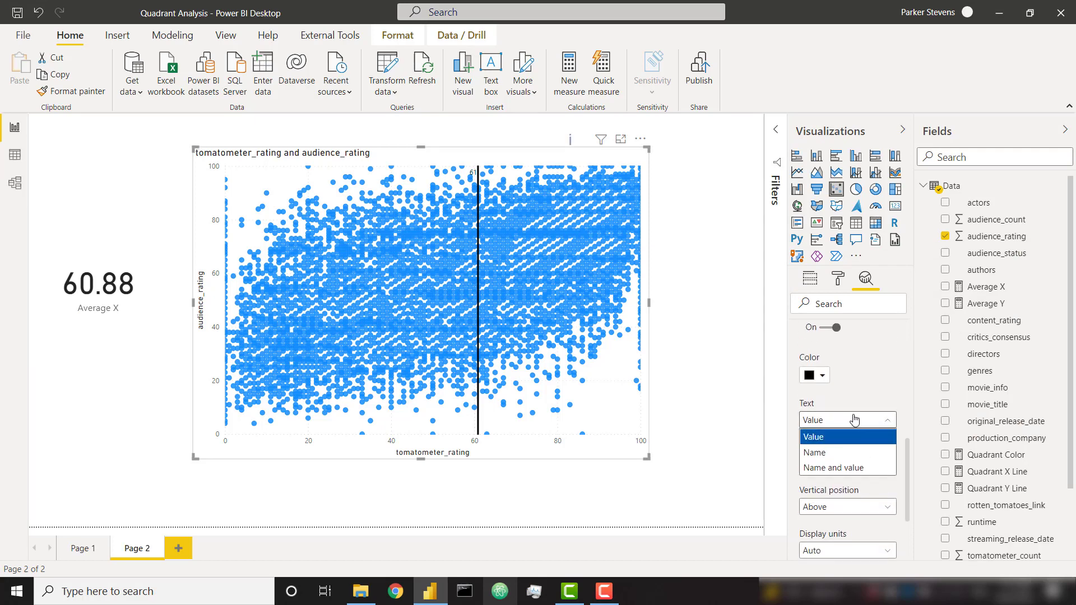
click(849, 468)
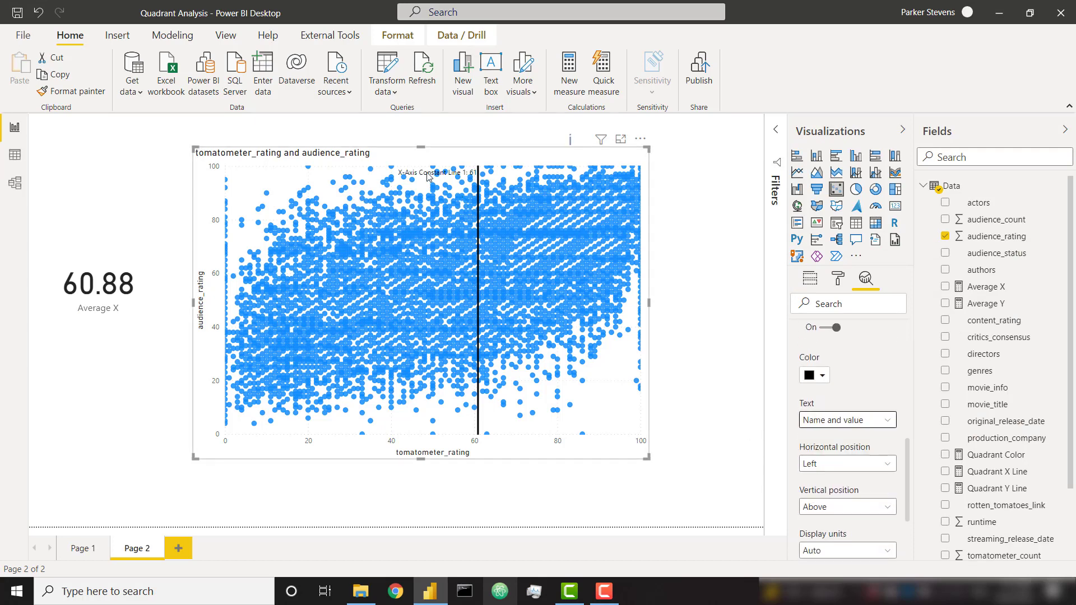
scroll(860, 392, up, 5)
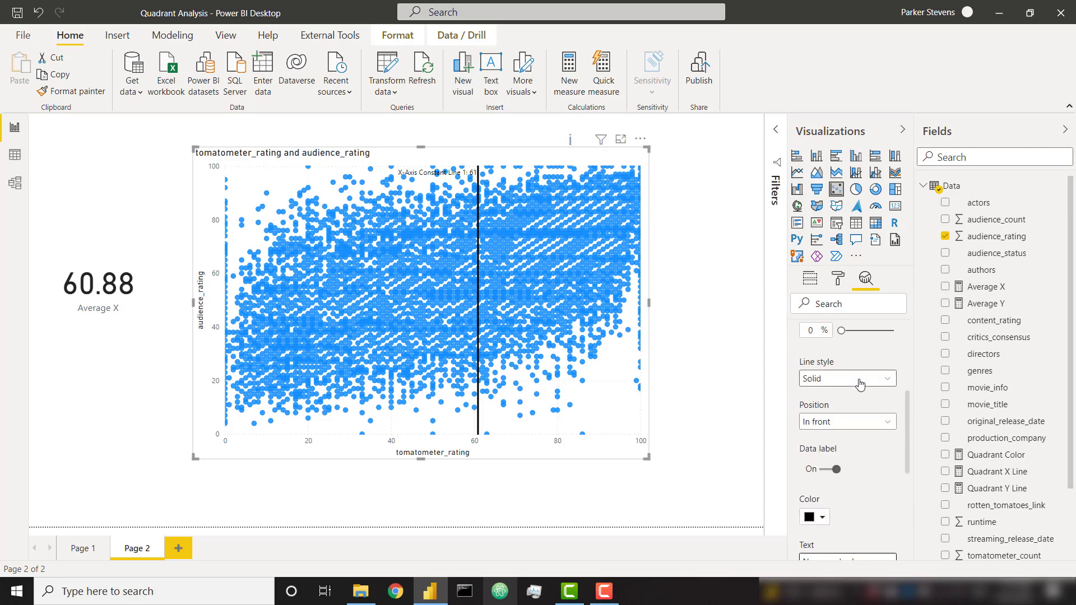
double_click(842, 382)
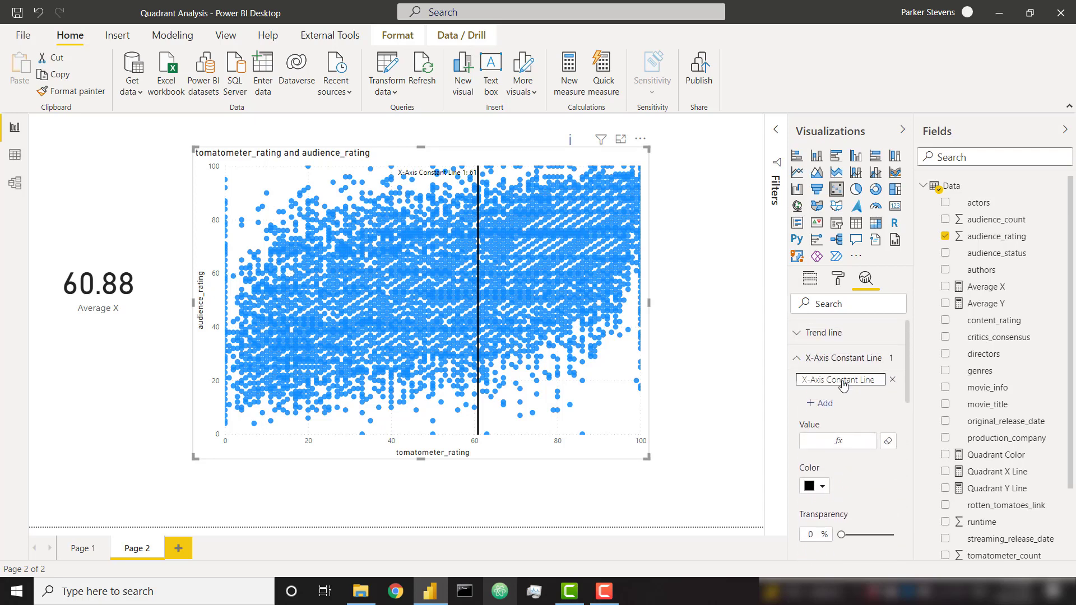
text(Avg Critic Ratin)
key(Escape)
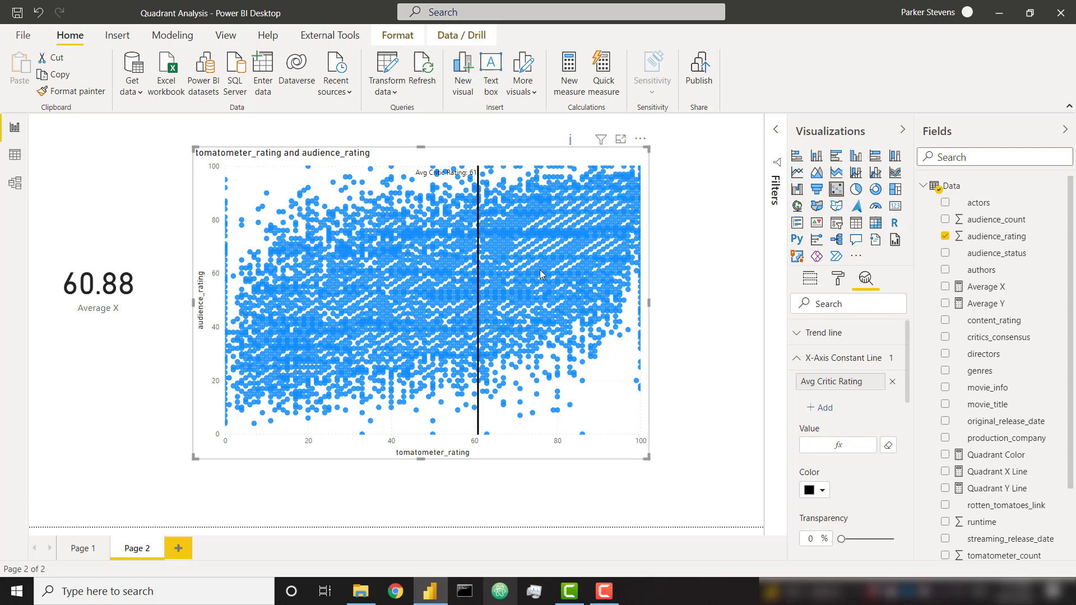
Add a horizontal constant line named Avg Audience Rating
click(844, 358)
click(846, 384)
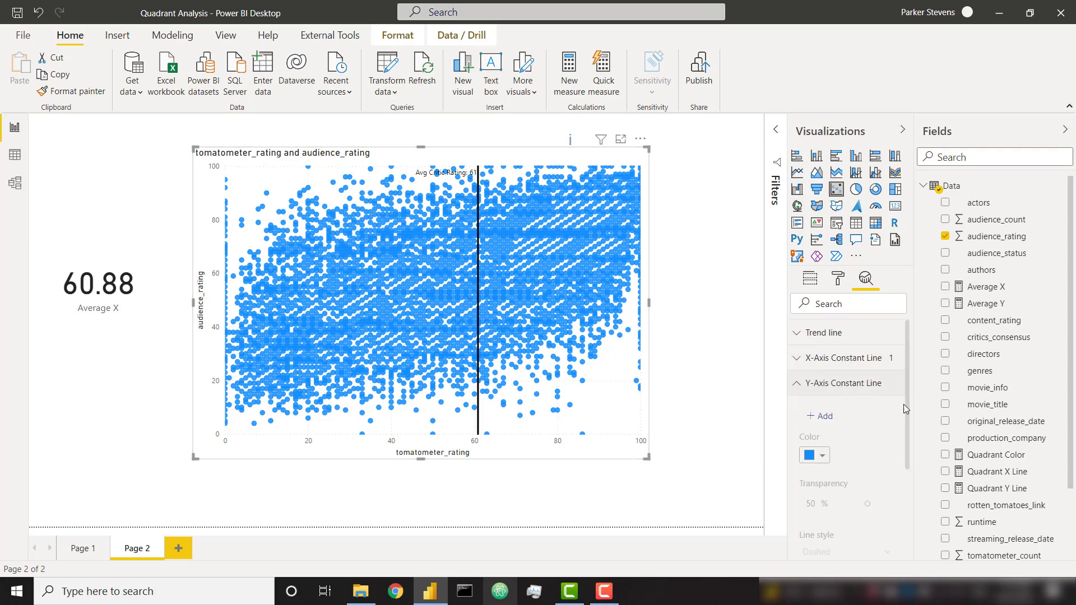
click(822, 416)
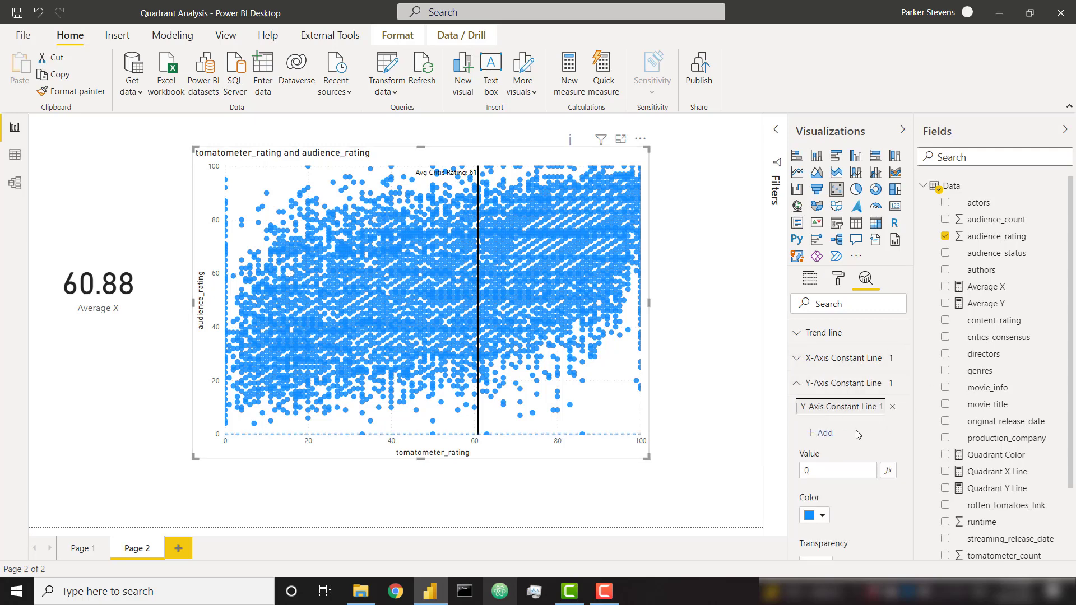
scroll(860, 441, down, 1)
click(847, 336)
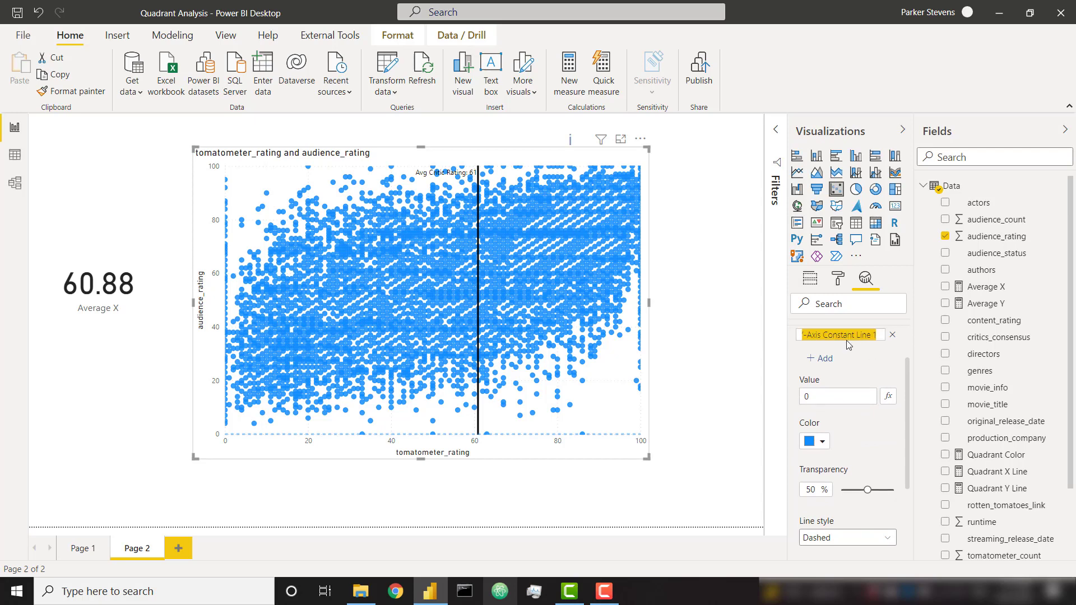
text(Avg Audience Rating)
key(Return)
Base the horizontal line on Average Y, coloured black and fully opaque
click(889, 399)
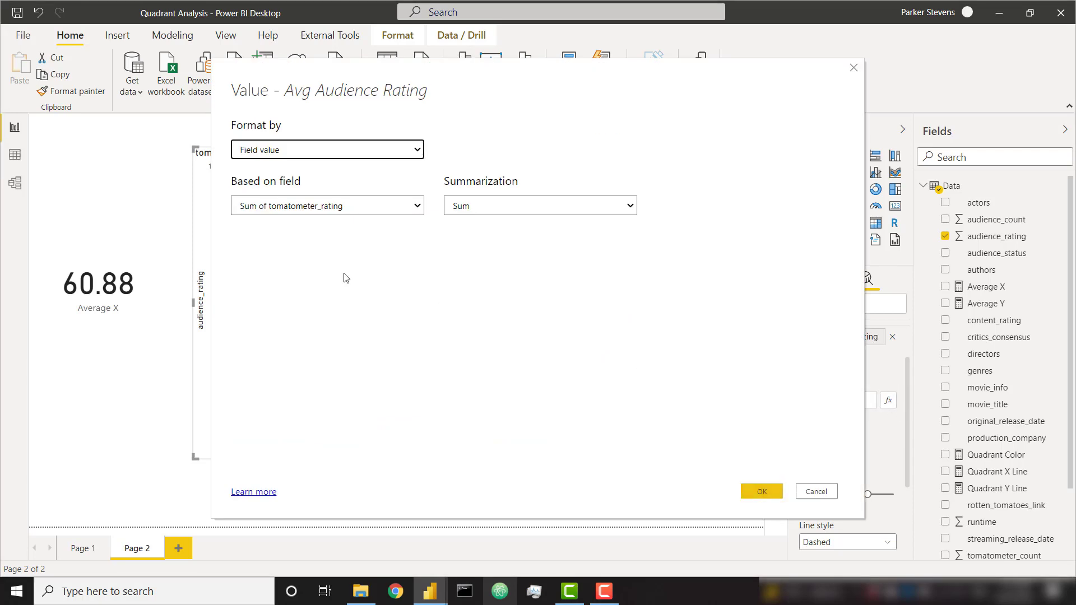
click(331, 213)
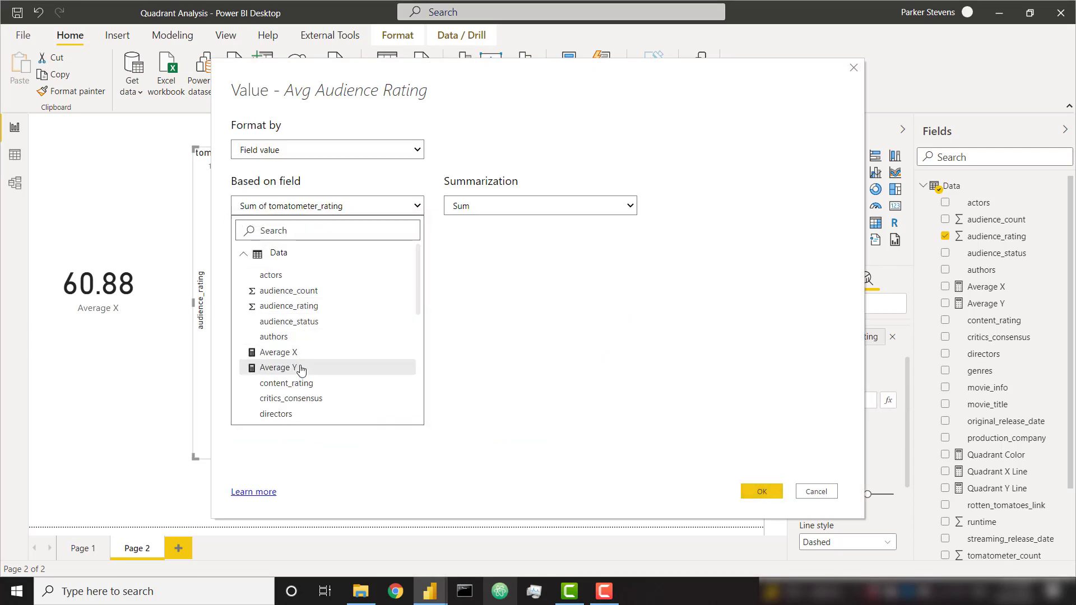
click(301, 369)
click(757, 489)
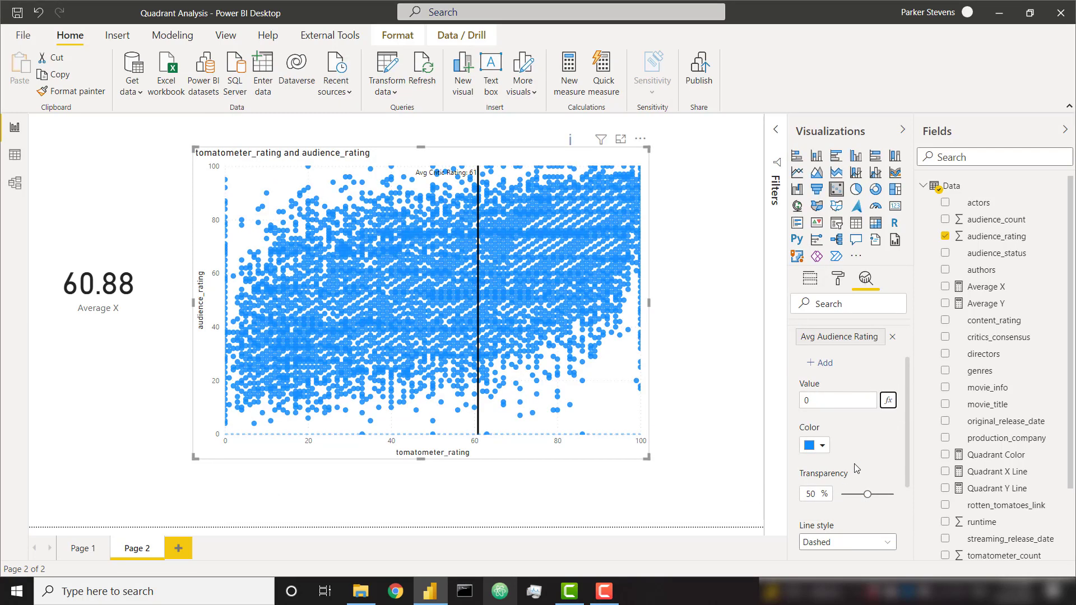
click(823, 447)
click(824, 380)
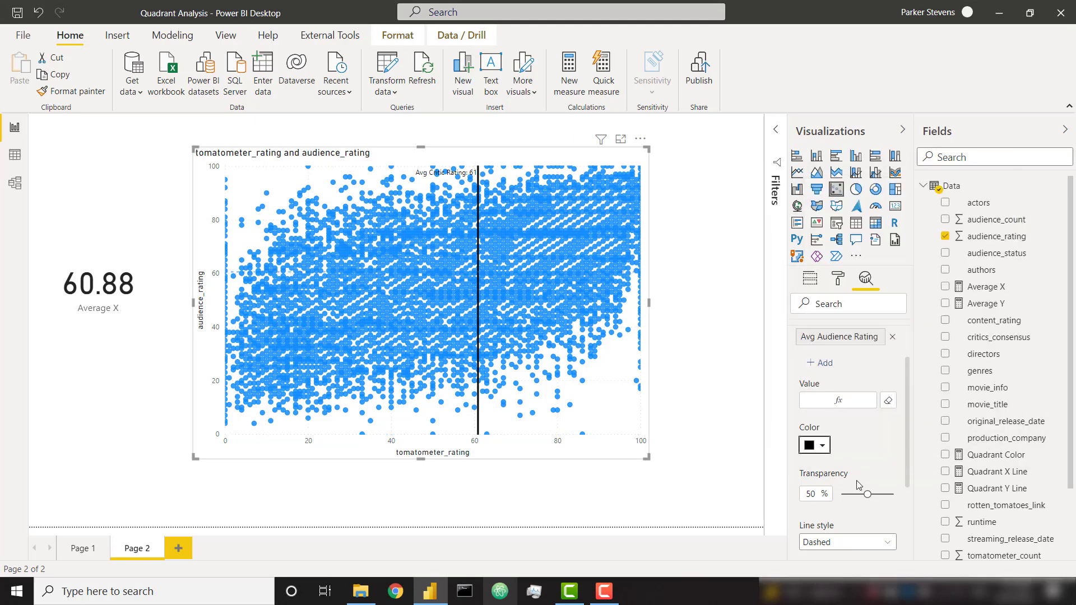
drag(867, 494, 817, 493)
Give the horizontal line a black name-and-value label and a solid line style
scroll(866, 472, down, 5)
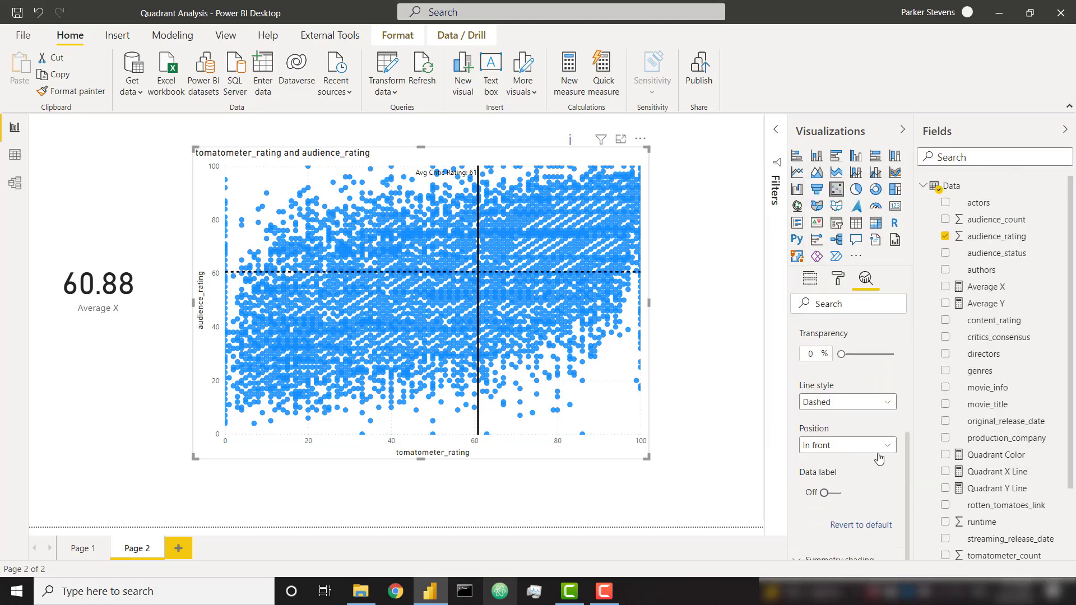
click(838, 494)
click(814, 501)
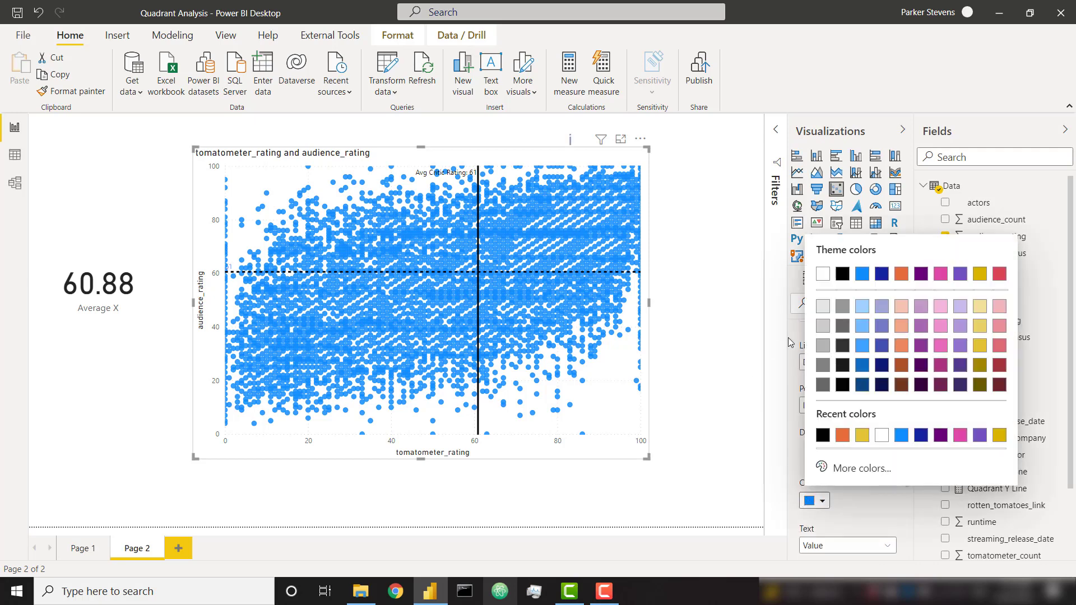
click(843, 273)
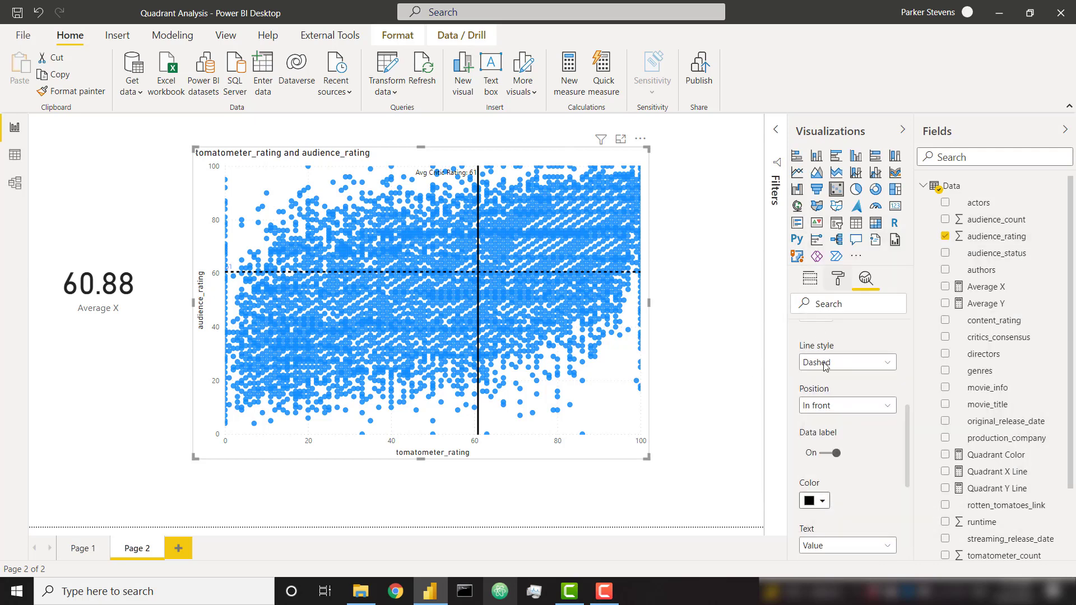
click(859, 362)
click(850, 395)
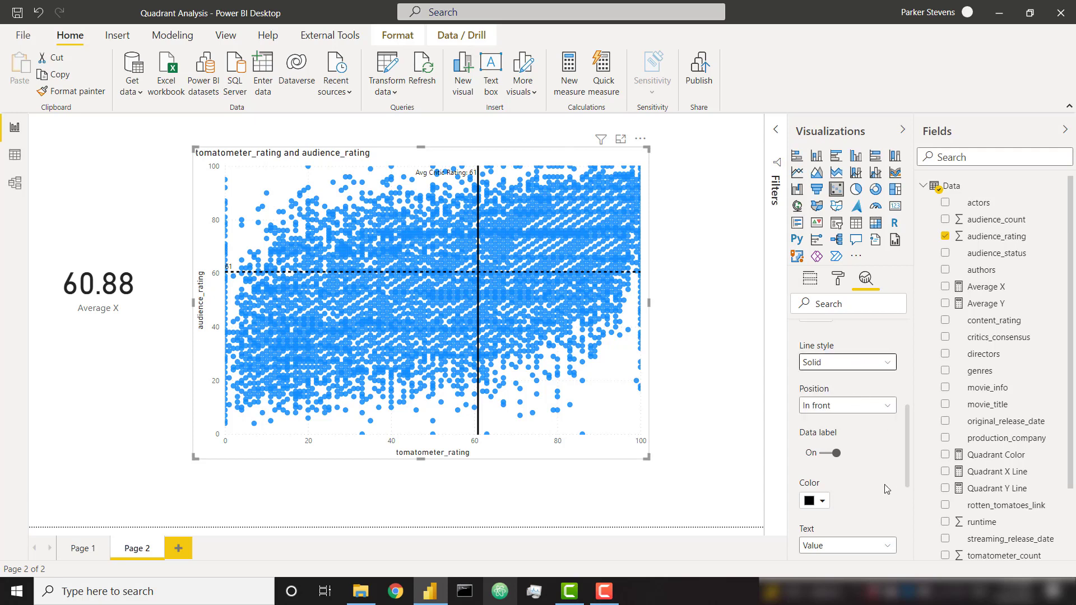
scroll(879, 474, down, 2)
click(879, 475)
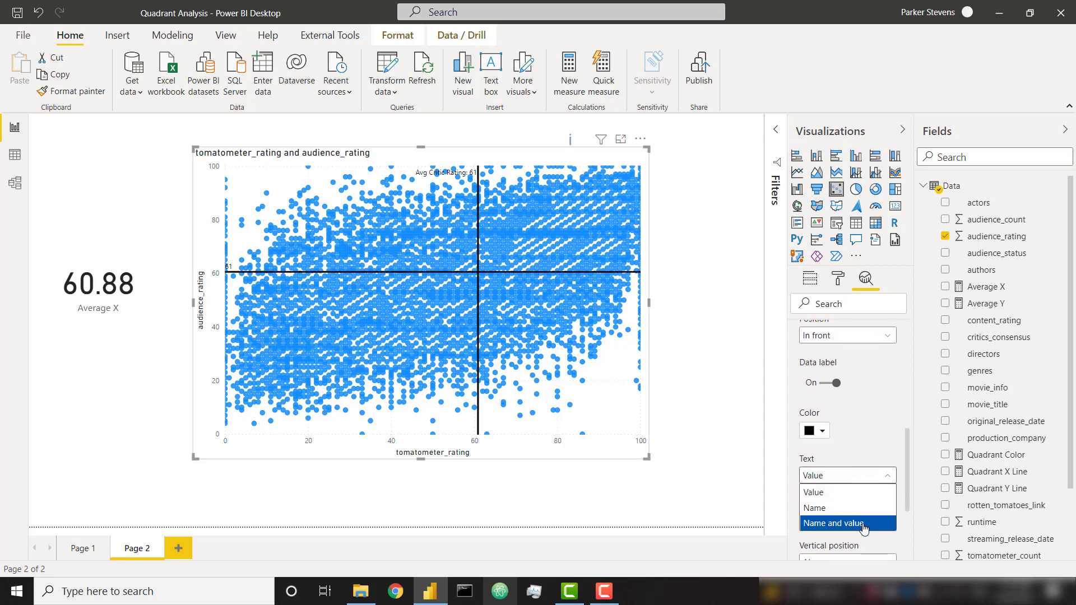
click(840, 524)
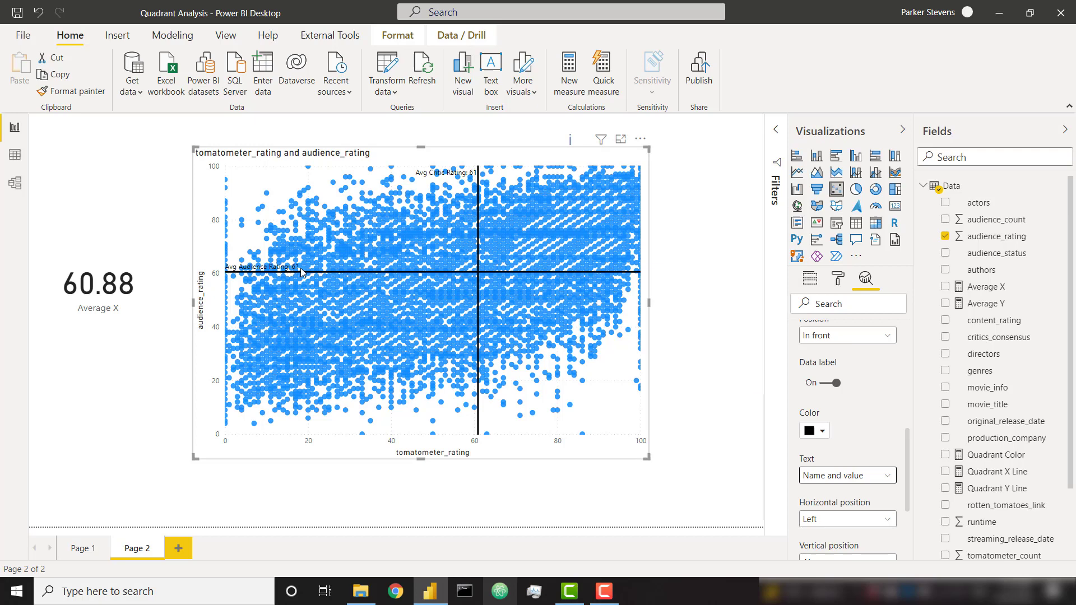
Add Average Y as a 60.55 card and stack it beneath the Average X card
click(982, 303)
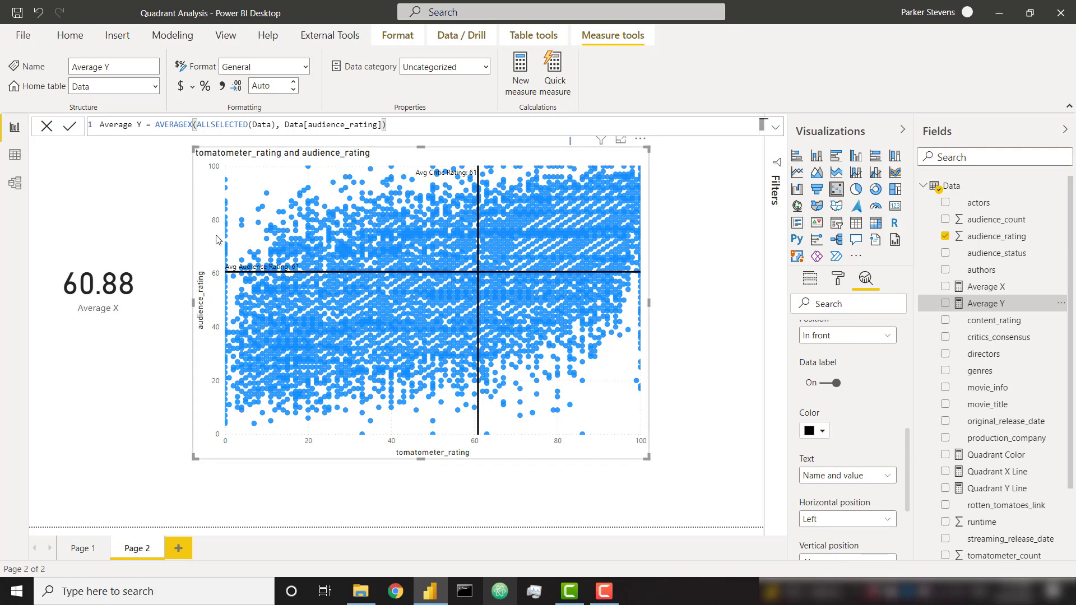
drag(987, 303, 123, 392)
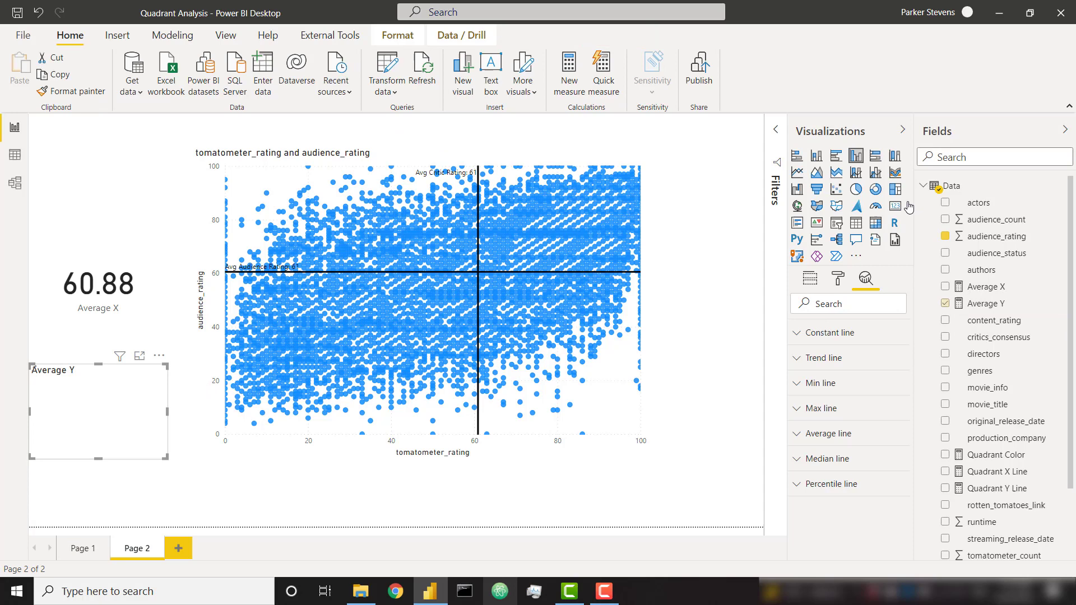
drag(156, 392, 165, 370)
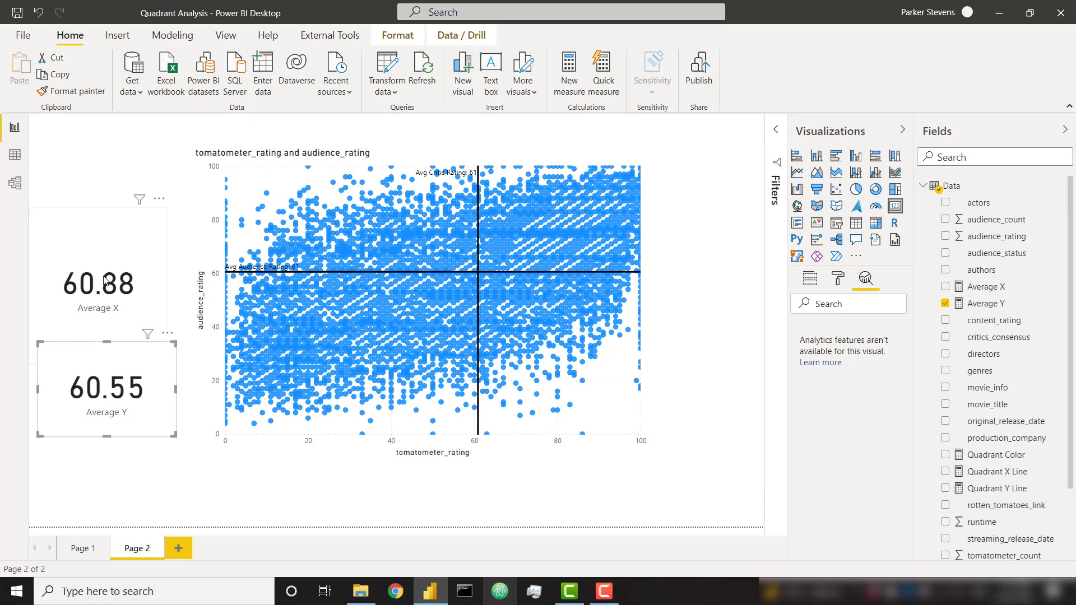
drag(107, 283, 115, 201)
drag(104, 354, 104, 285)
Add a genres slicer and pick Horror after Drama, giving averages 46.60 and 42.18
click(704, 252)
click(836, 224)
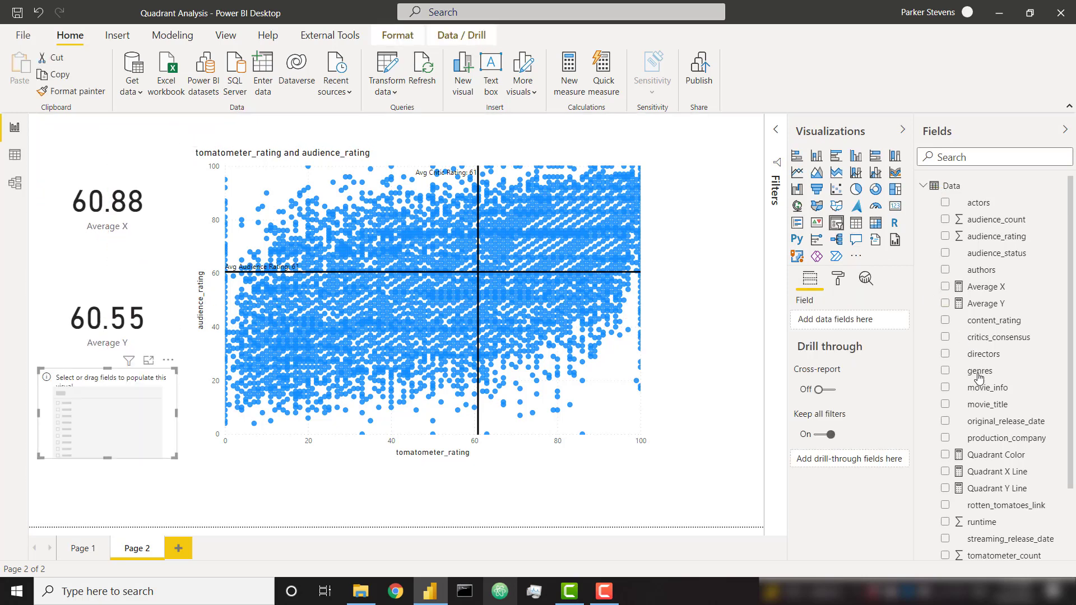
drag(992, 373, 845, 321)
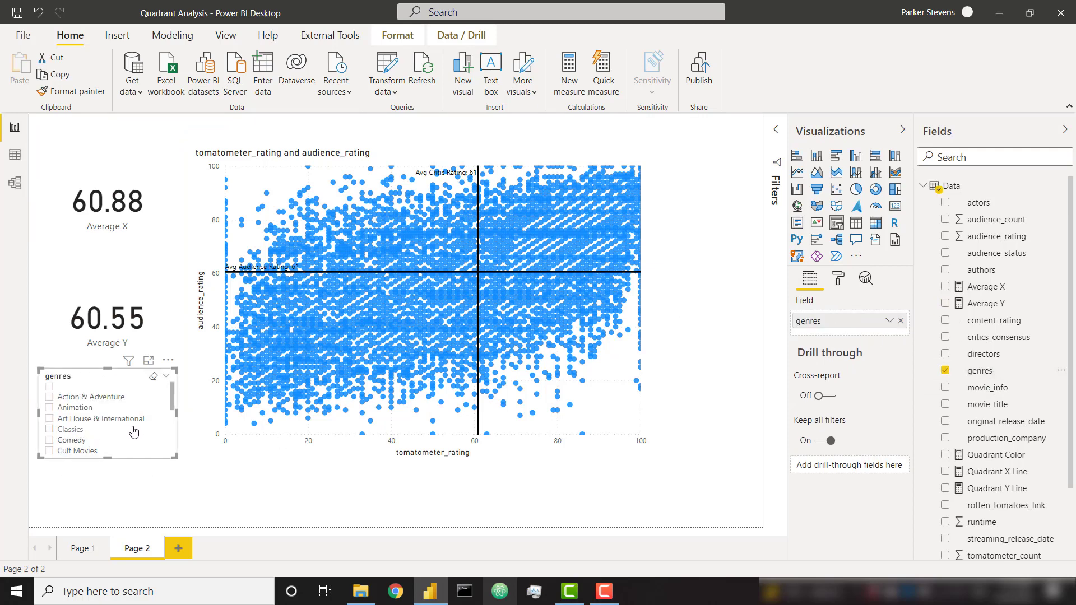
scroll(112, 429, down, 2)
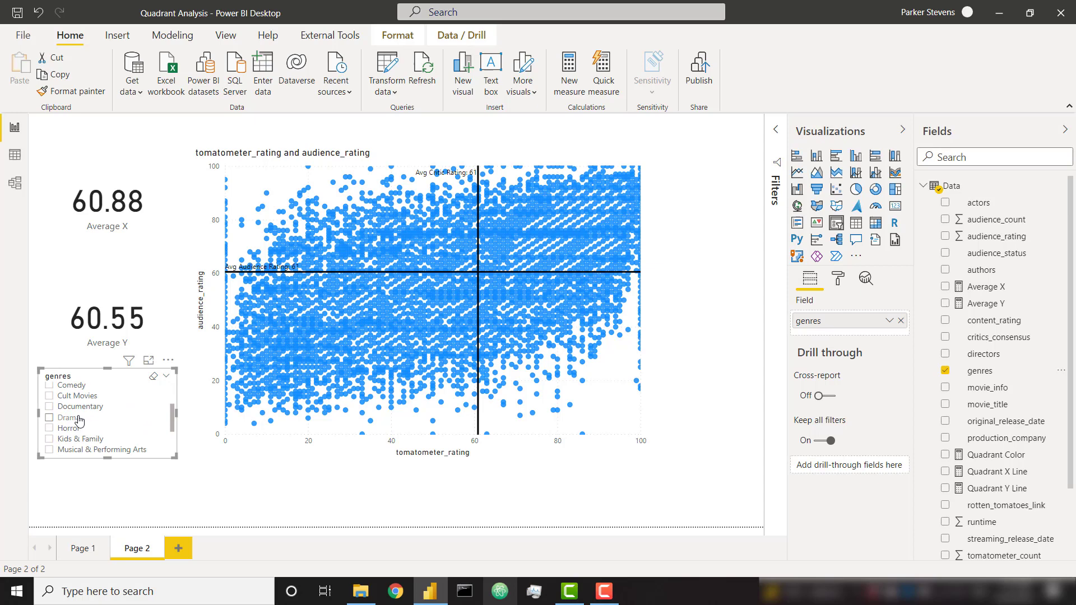
click(79, 420)
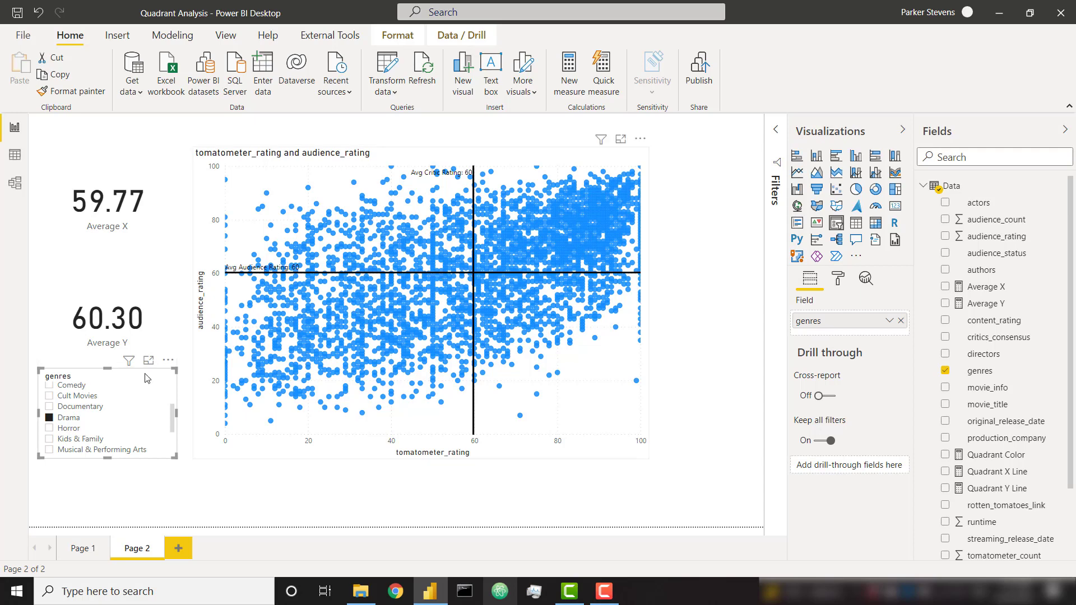
click(68, 430)
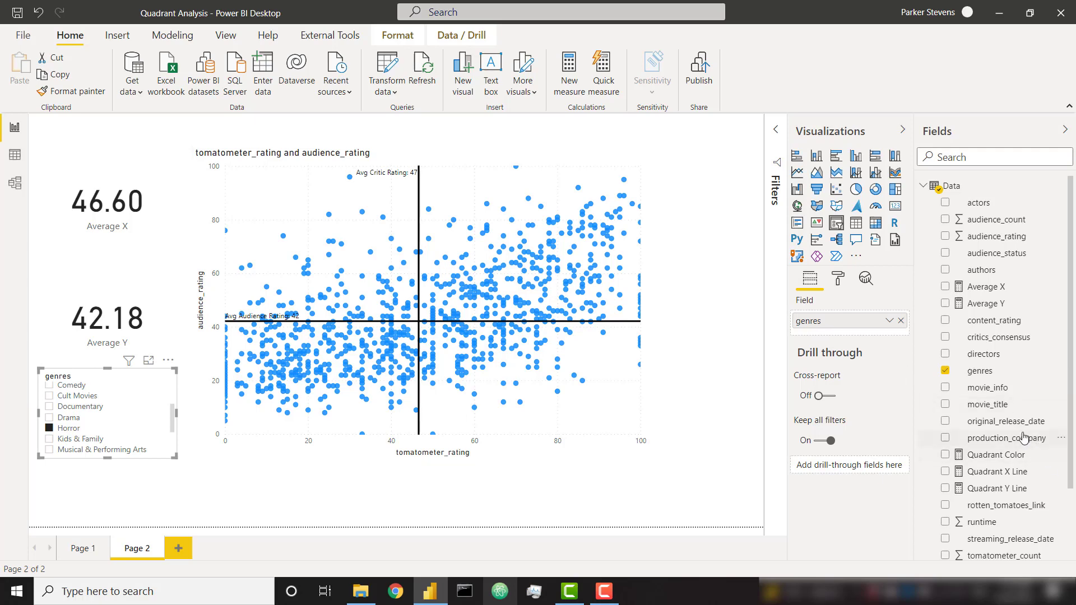
Trace the Quadrant Color formula's tomatometer_rating, audience_rating and average measure references
click(1005, 458)
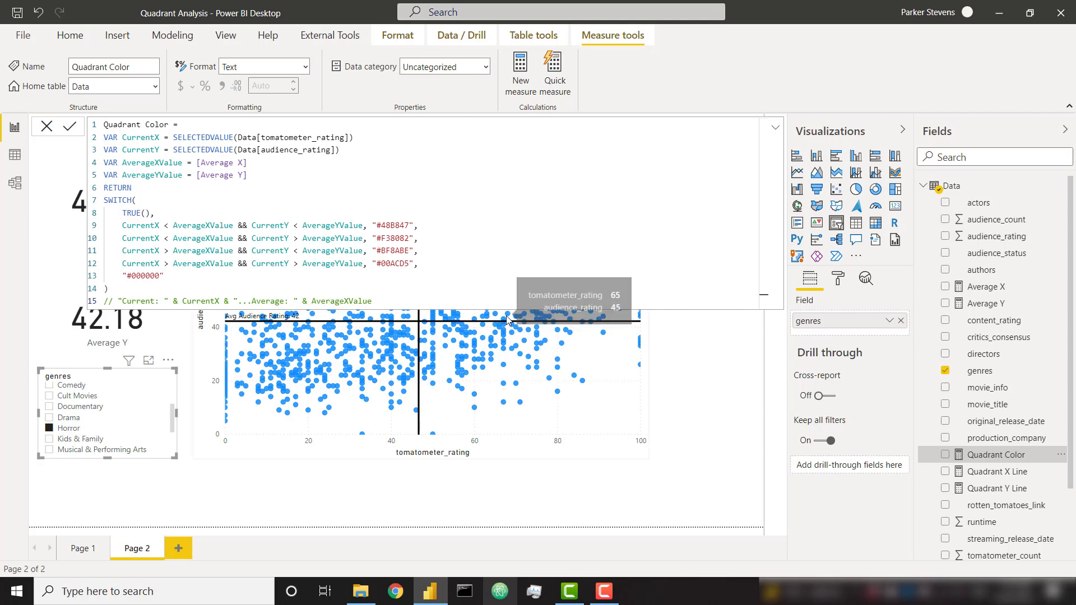
mouse_move(495, 317)
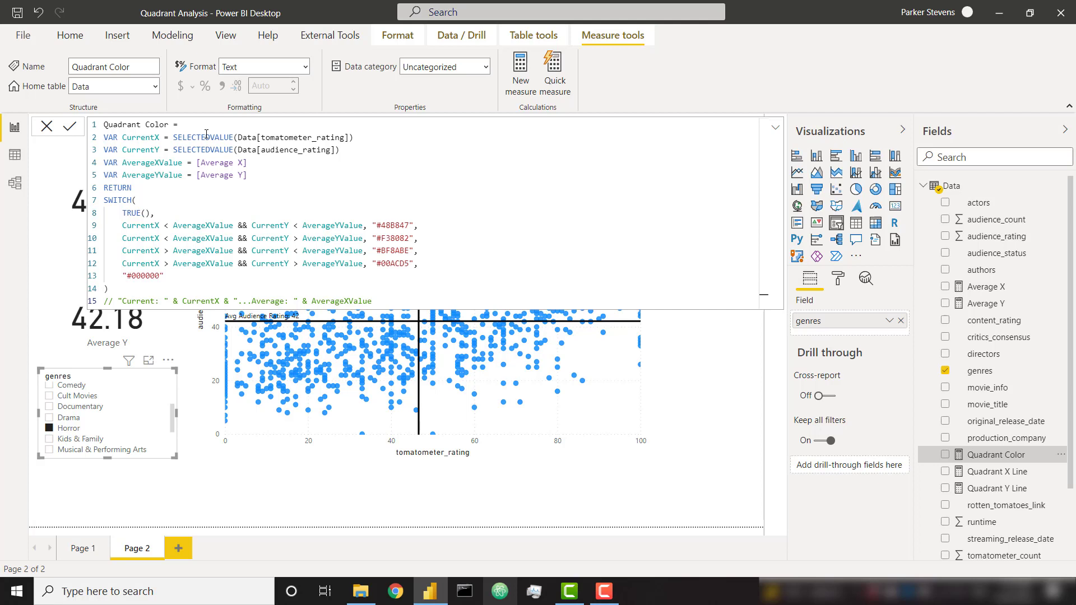
double_click(288, 138)
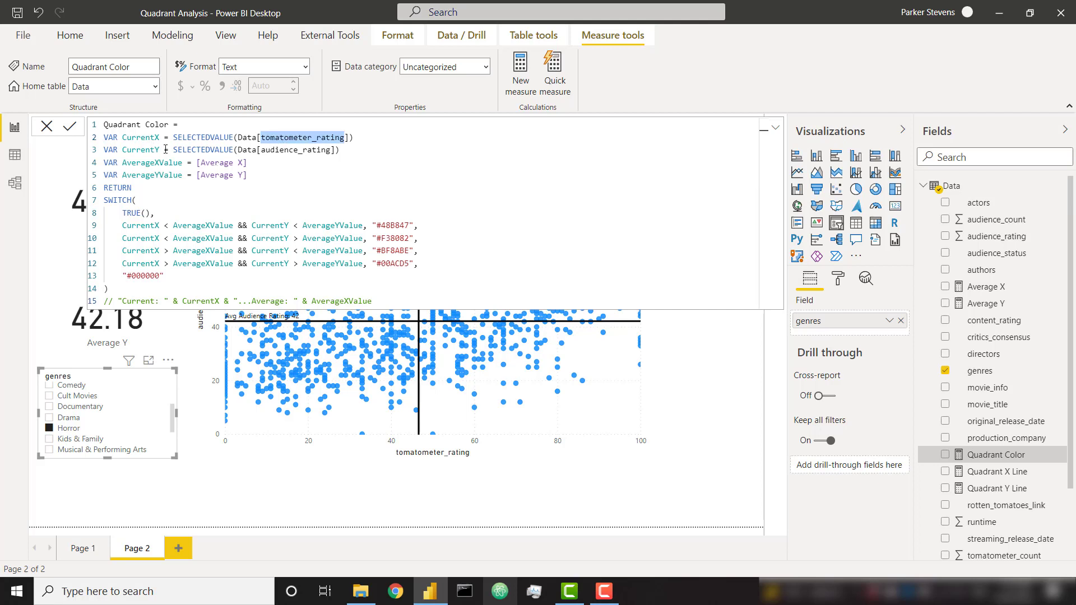
double_click(288, 150)
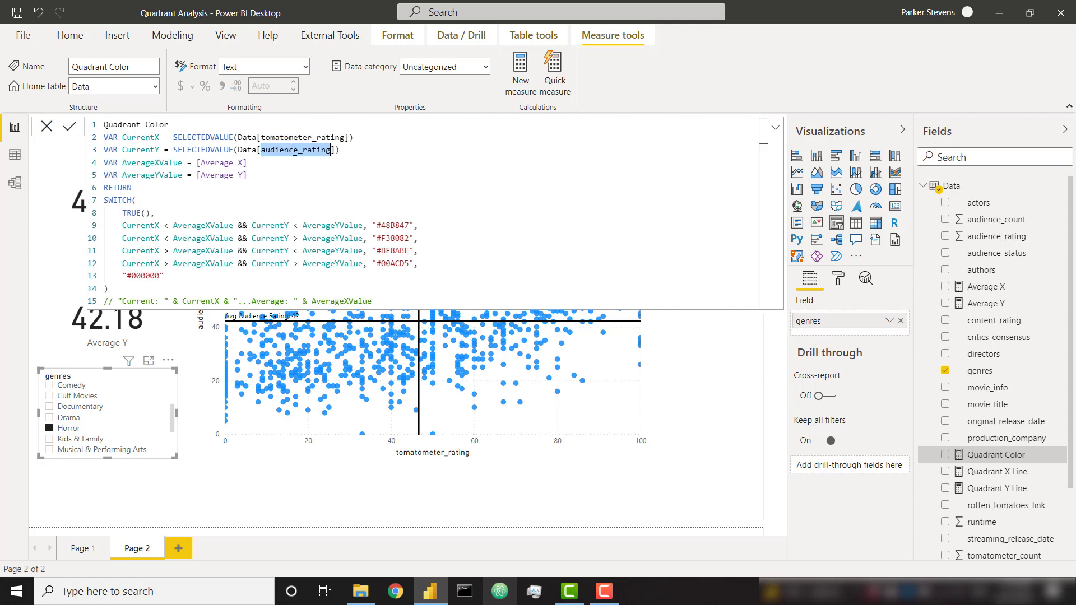
click(282, 168)
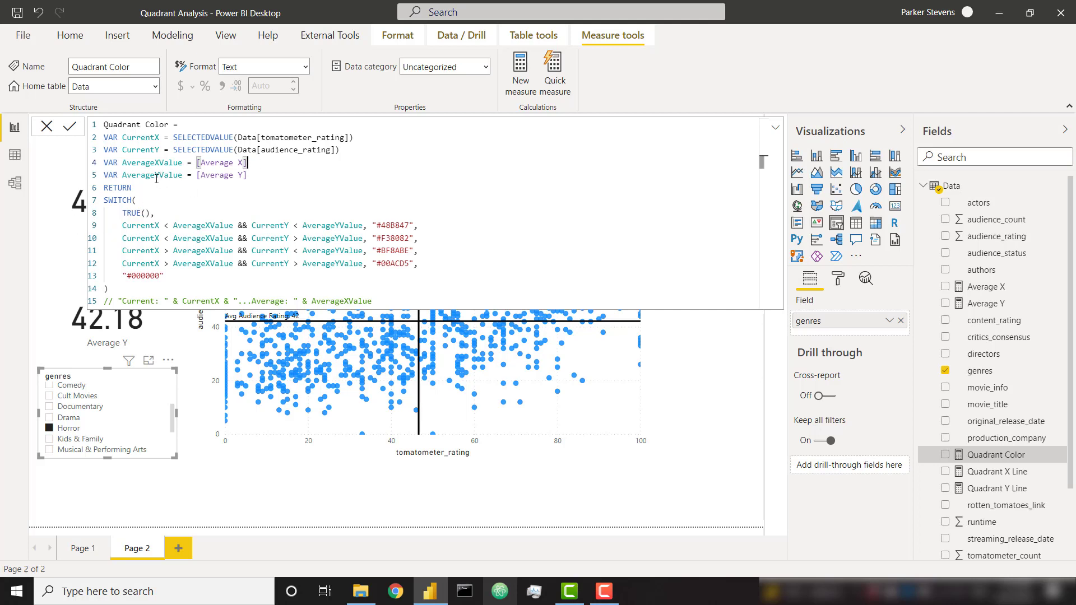
click(255, 177)
shift+click(204, 163)
shift+click(198, 163)
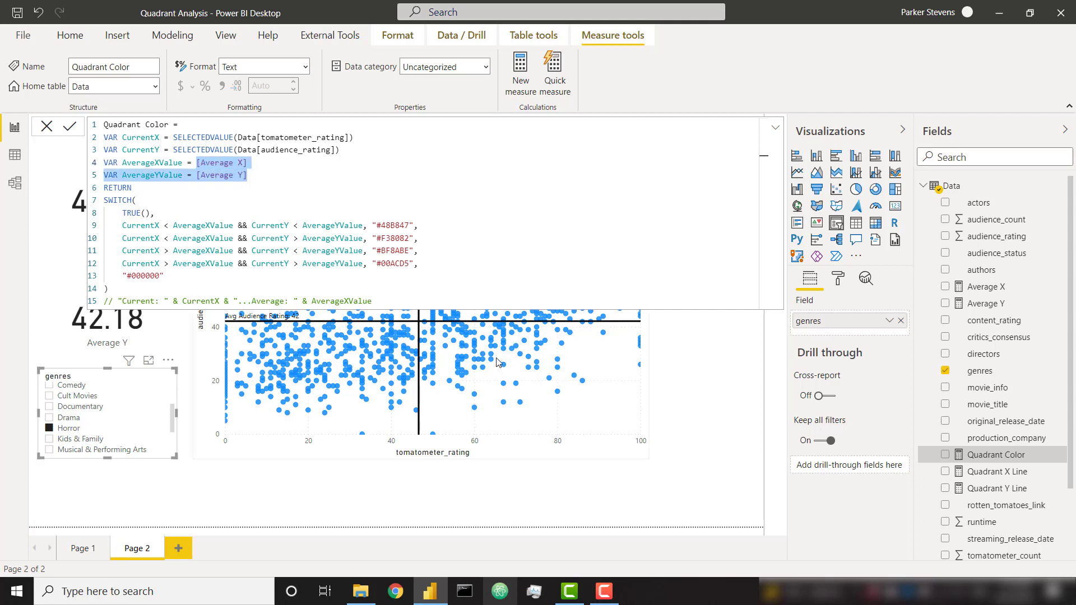
click(369, 207)
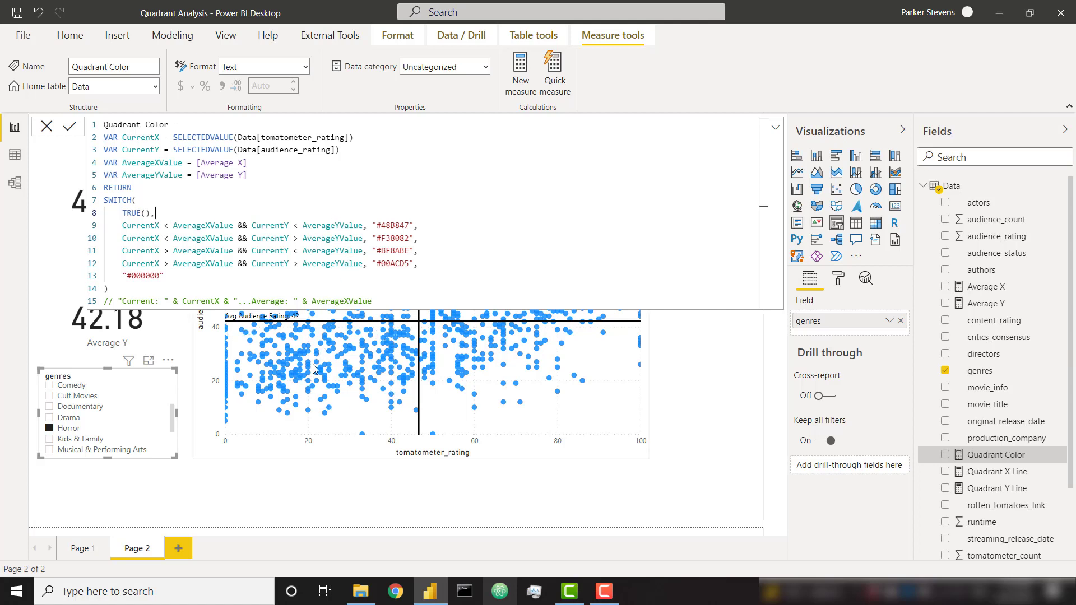
Highlight the quadrant colour codes such as "#48B847" and the "#000000" default
double_click(392, 227)
drag(376, 225, 414, 226)
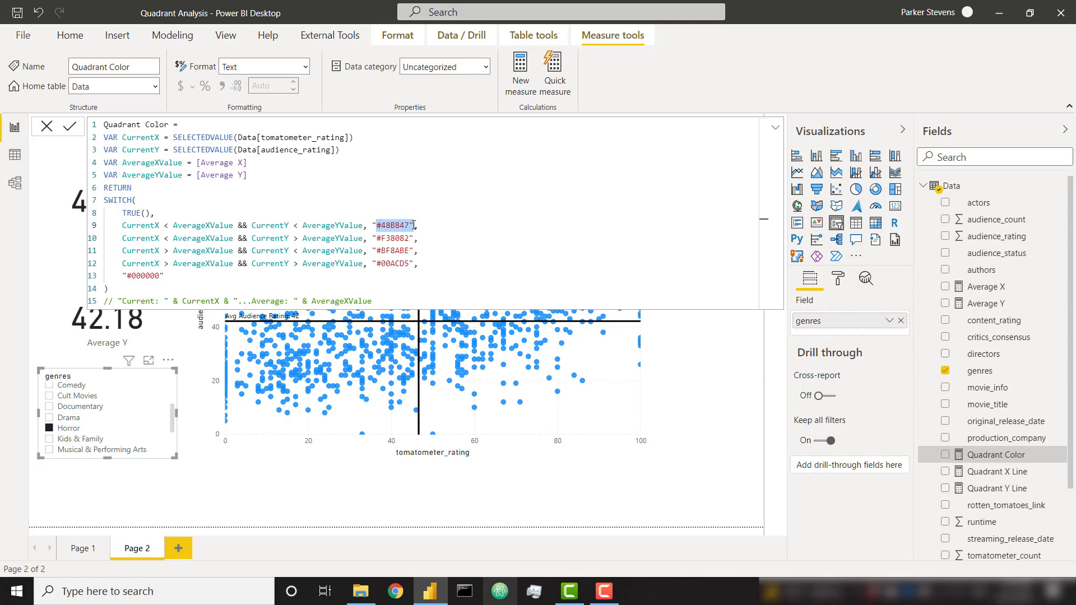
click(414, 225)
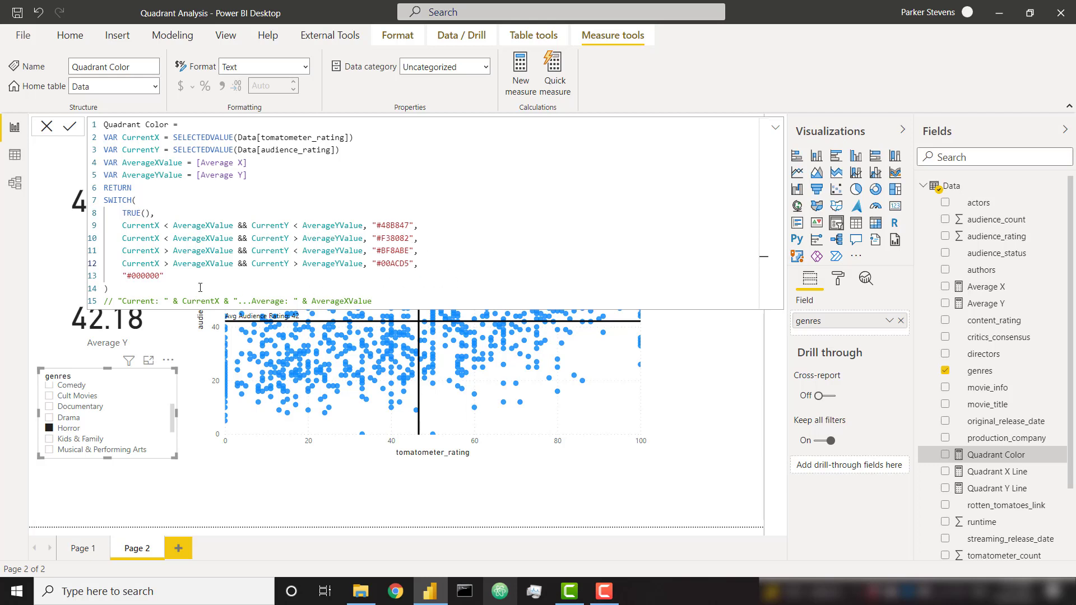
drag(180, 276, 122, 275)
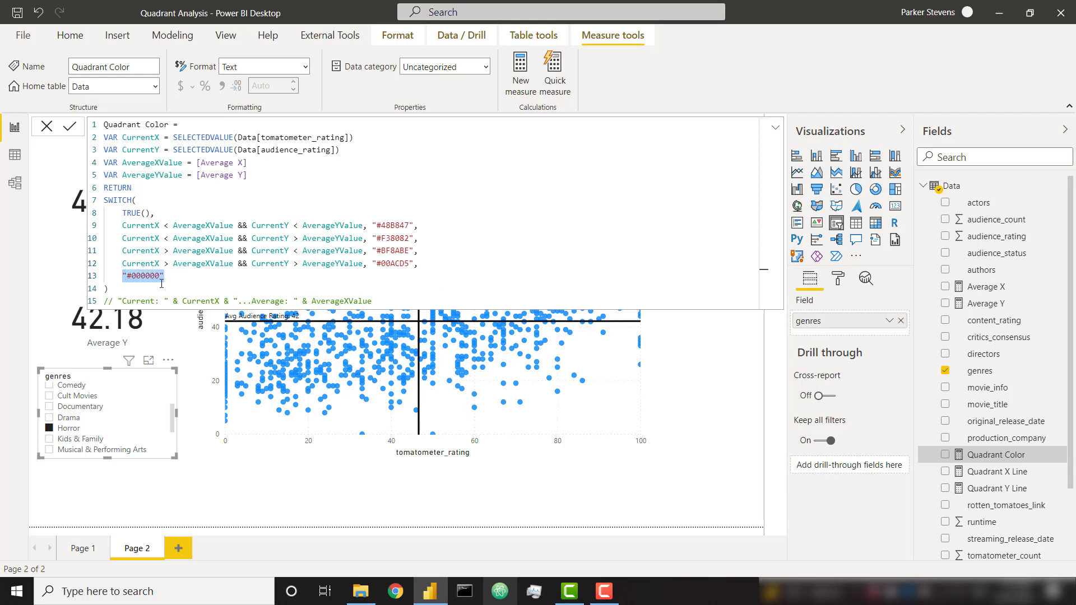
click(178, 275)
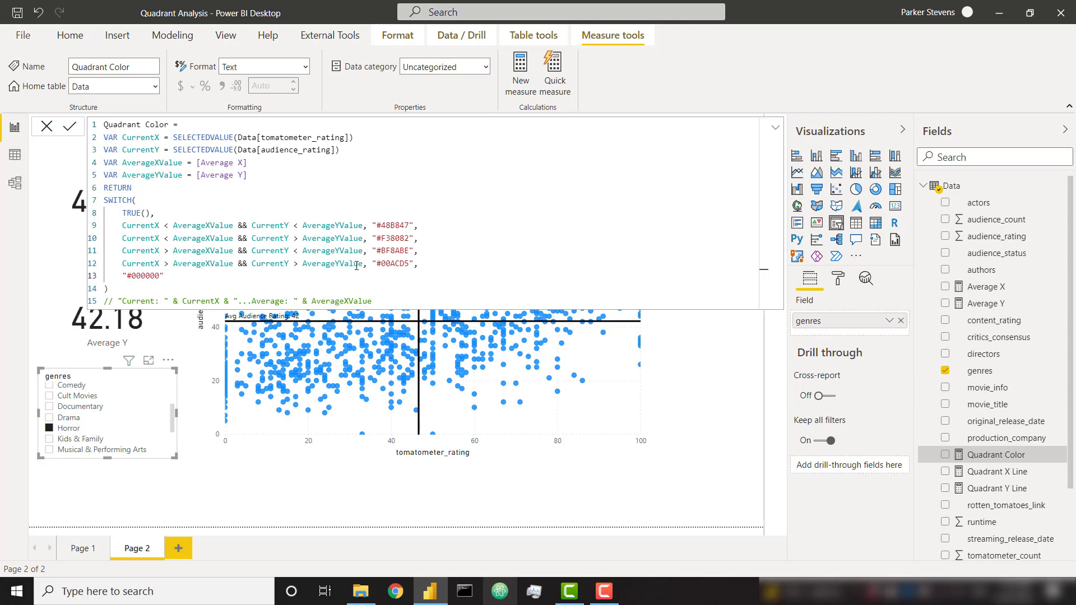
drag(181, 275, 123, 280)
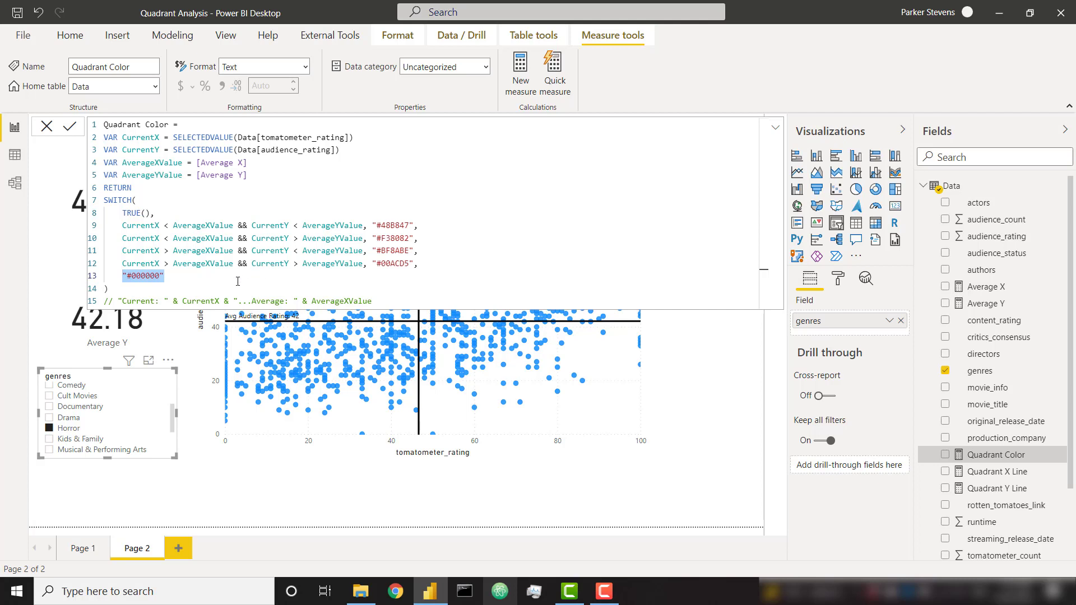
click(170, 278)
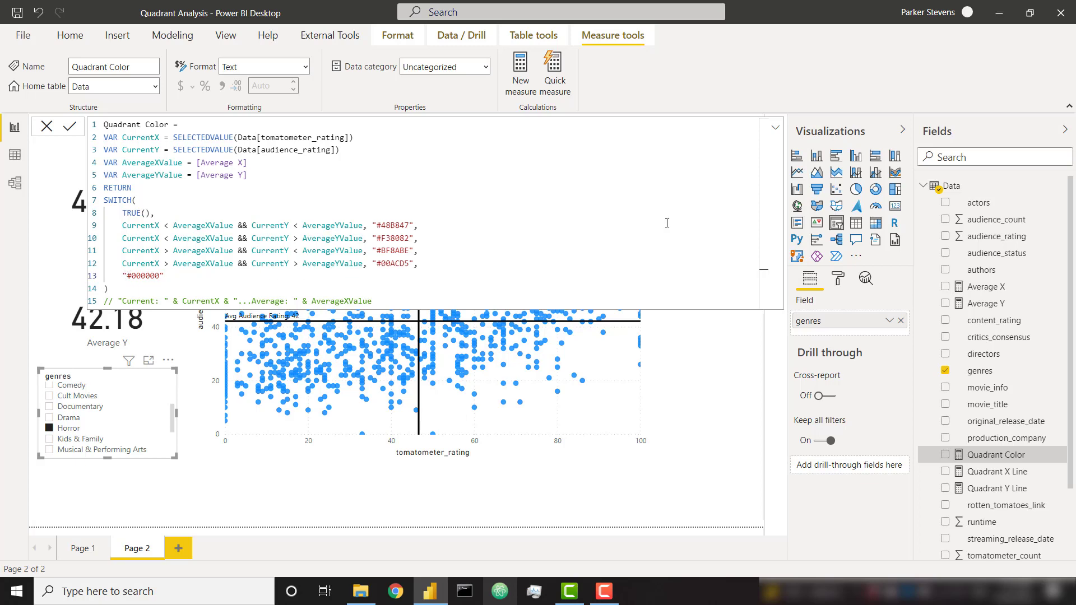
Set the scatter chart's default data colour to Field value based on Quadrant Color
click(776, 128)
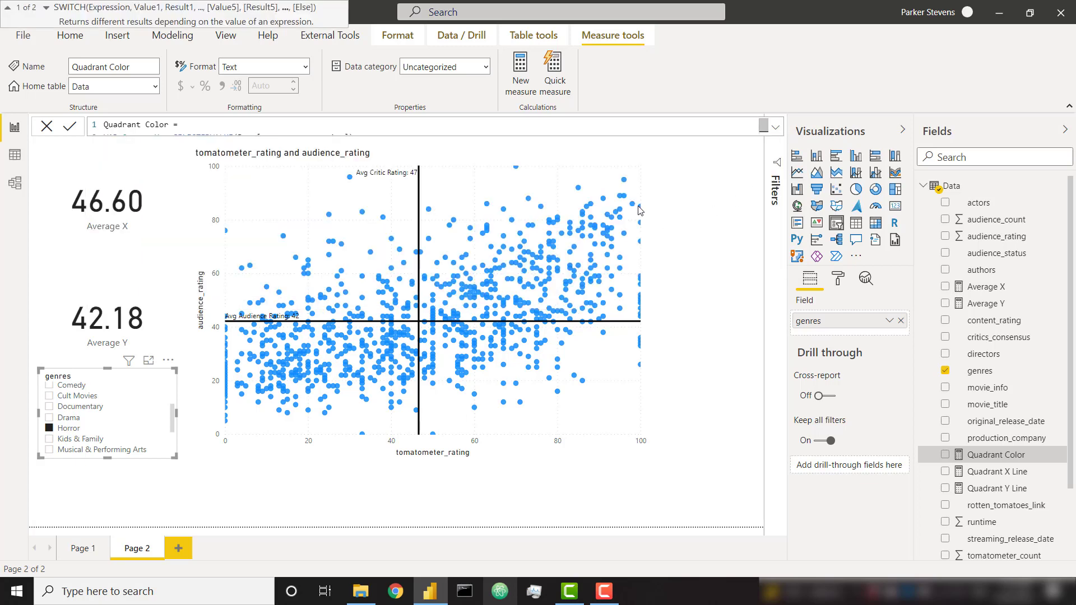
click(619, 188)
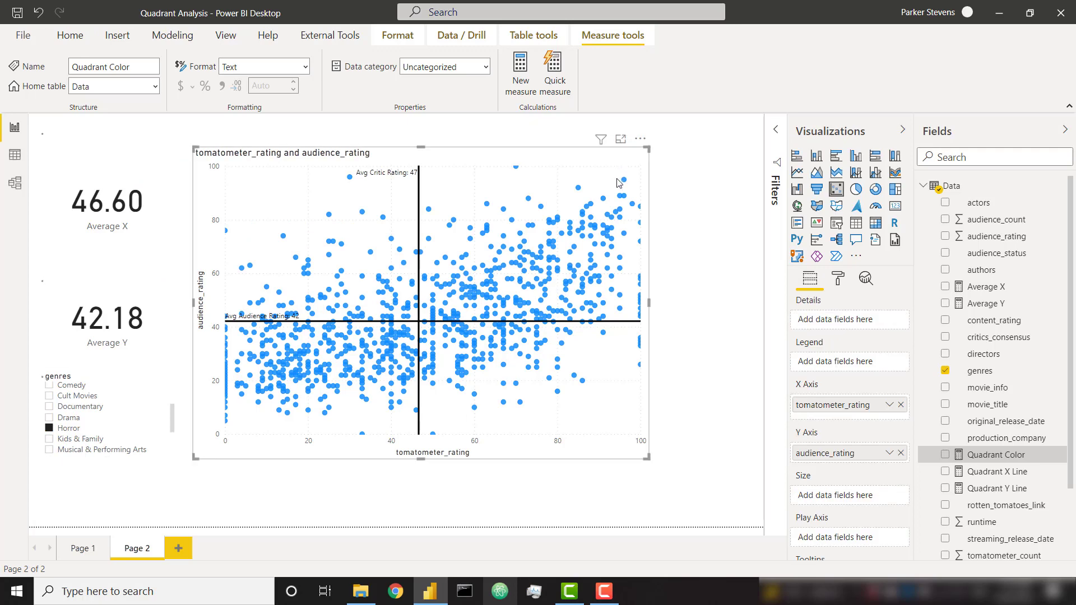
click(839, 279)
click(835, 436)
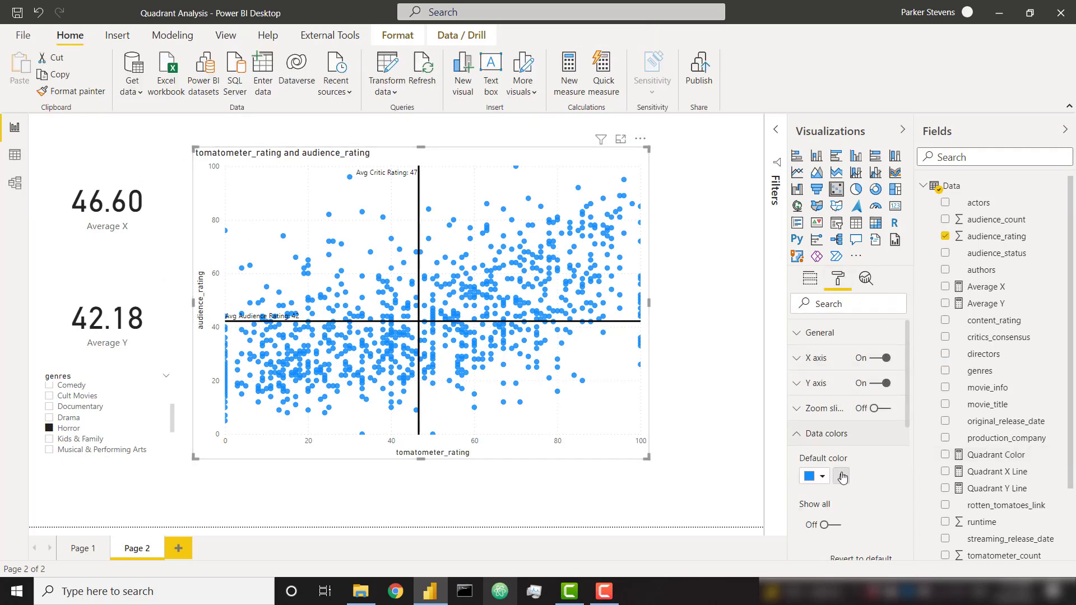
click(842, 477)
click(306, 149)
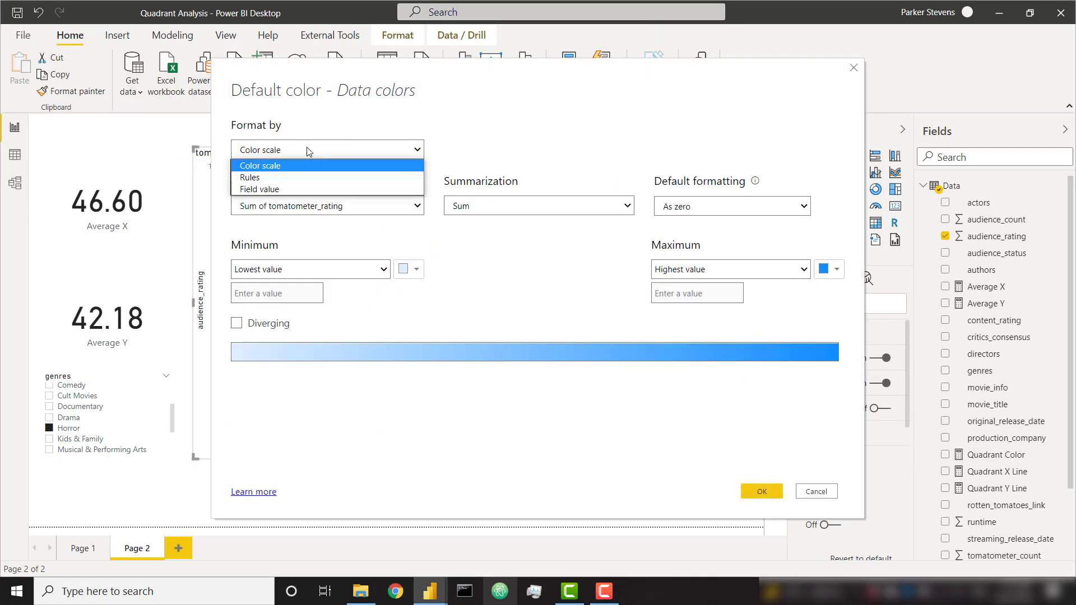
click(297, 188)
click(298, 205)
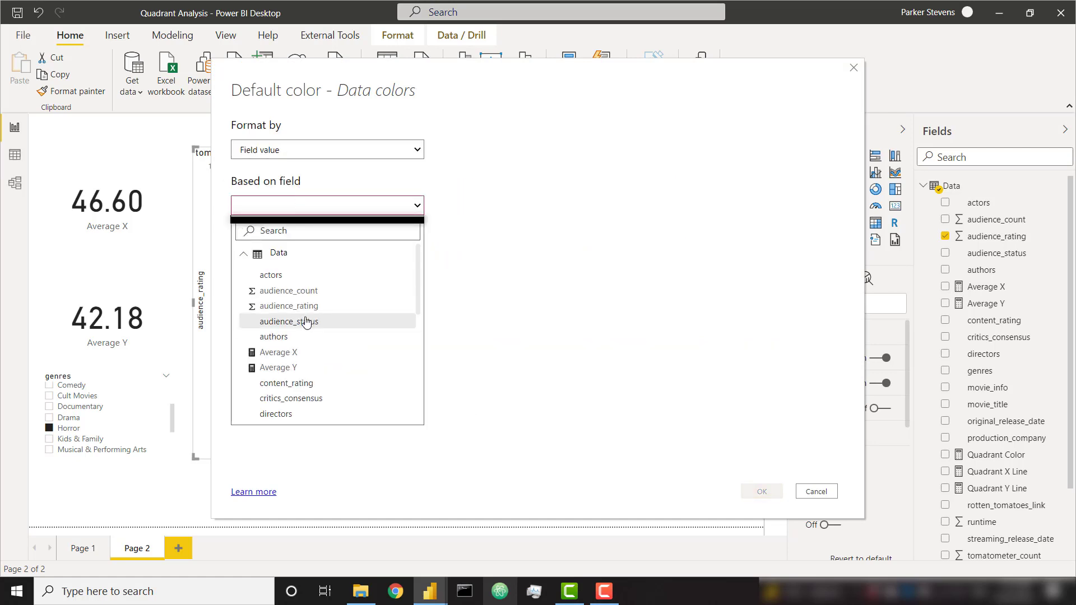
scroll(306, 322, down, 5)
scroll(312, 320, up, 2)
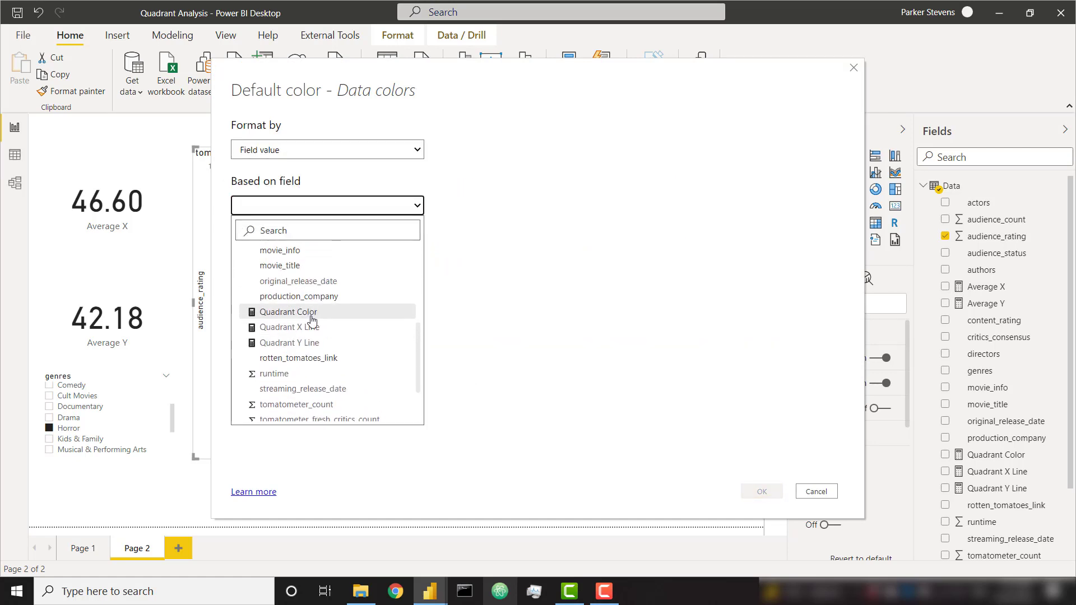
click(312, 318)
click(775, 492)
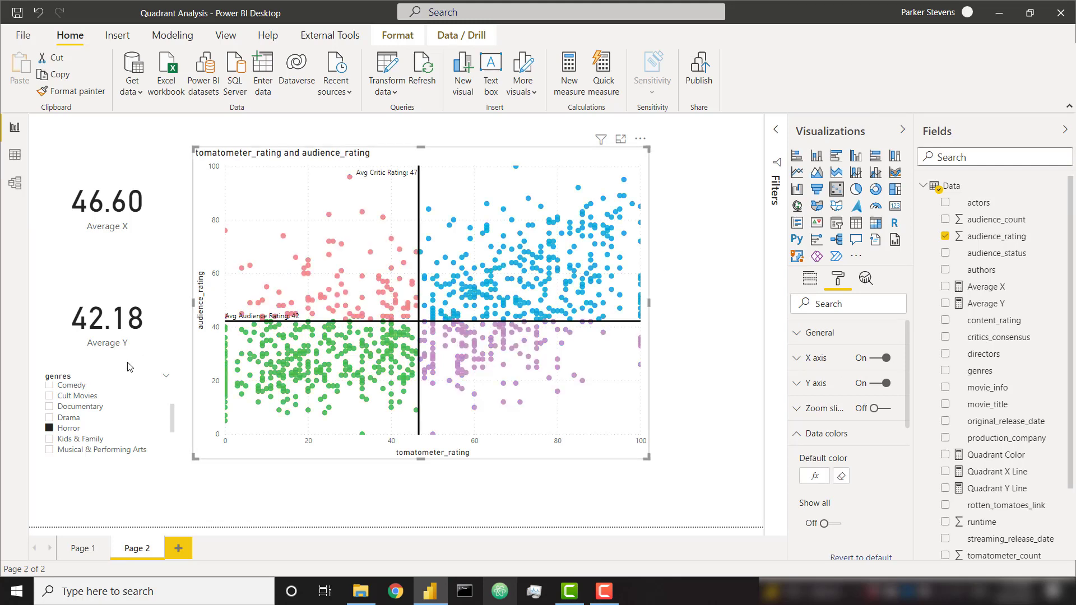
Switch the genres slicer from Horror to Documentary and check the 81.68 and 74.27 averages at the crosshair
click(83, 408)
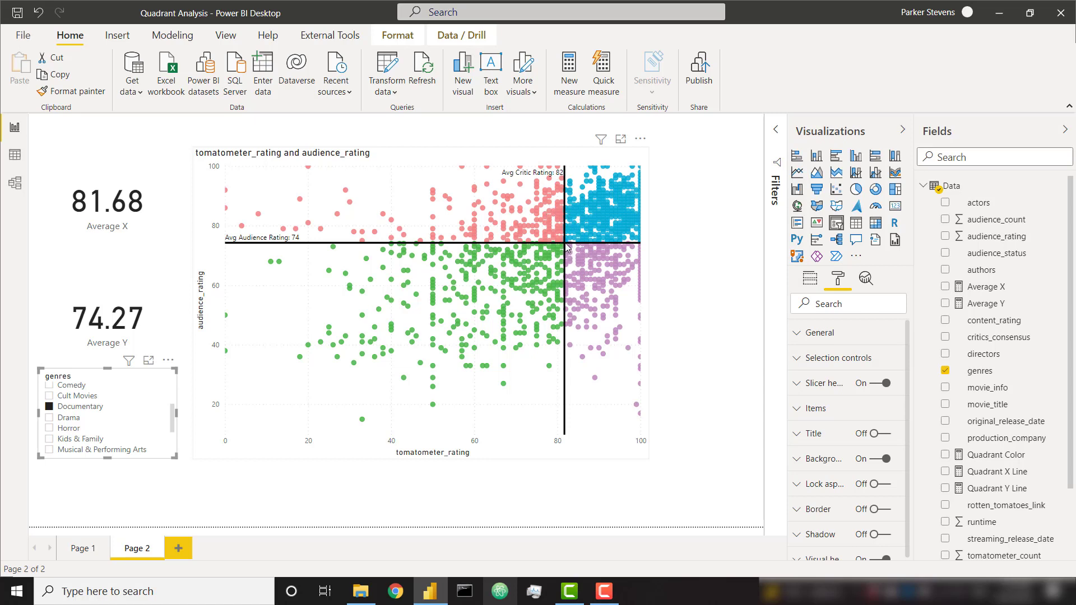
mouse_move(567, 247)
click(1003, 478)
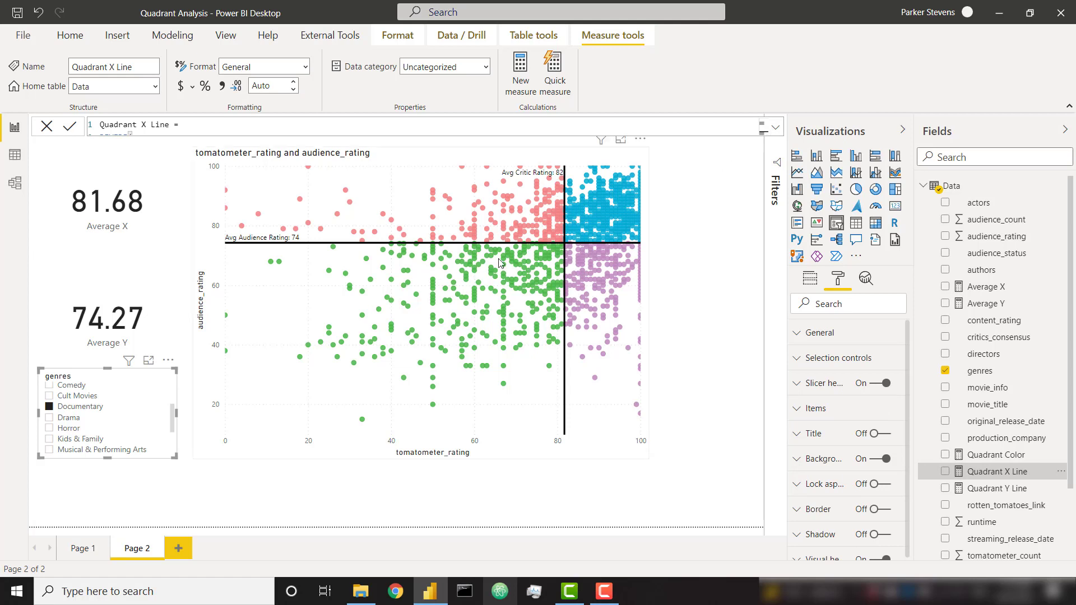
click(776, 131)
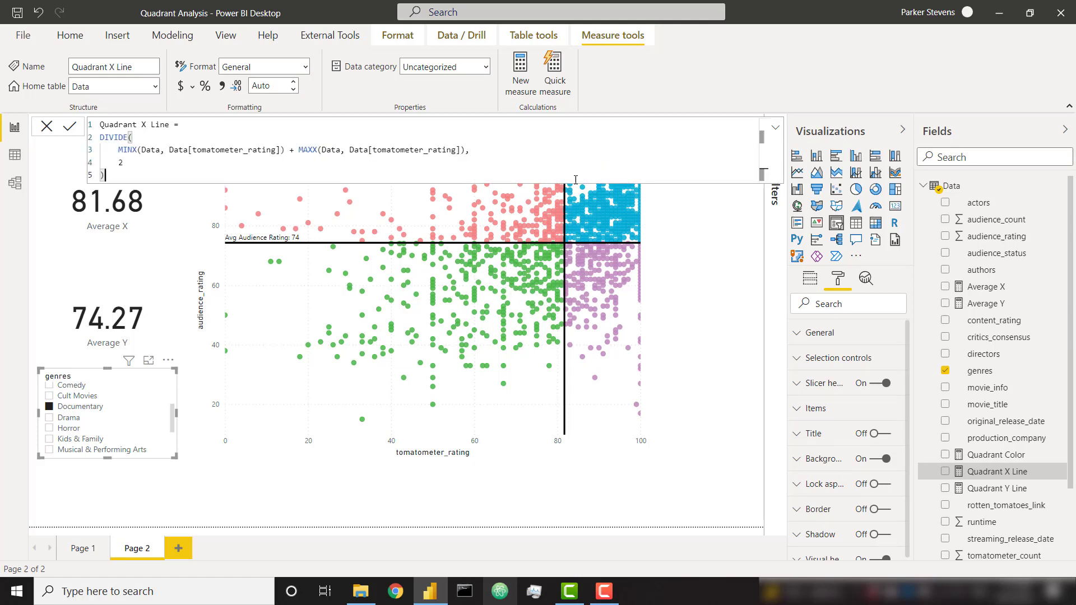
click(152, 140)
drag(119, 150, 467, 150)
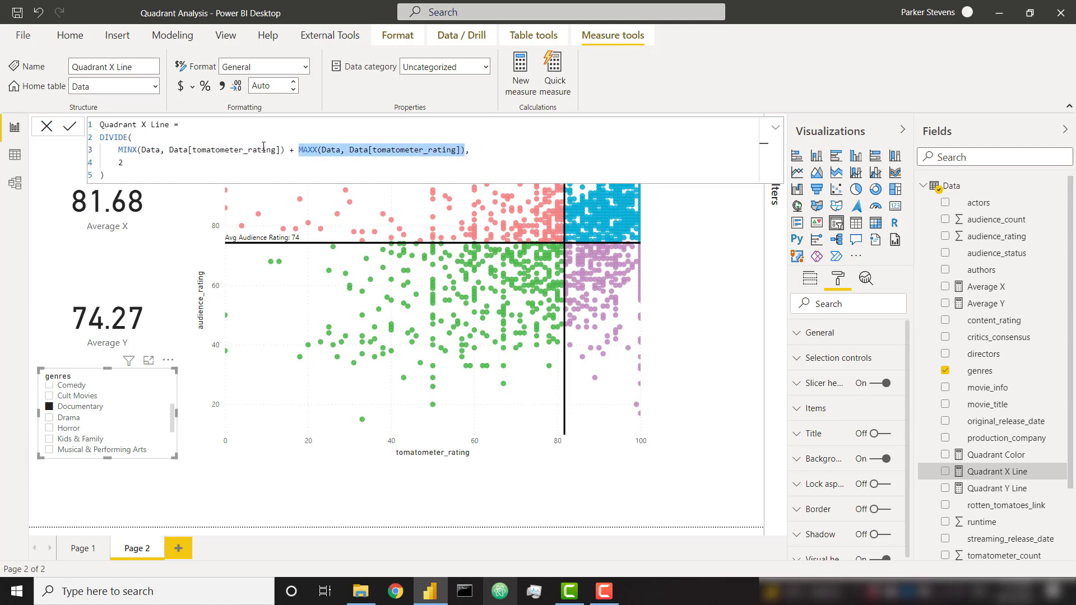
click(255, 163)
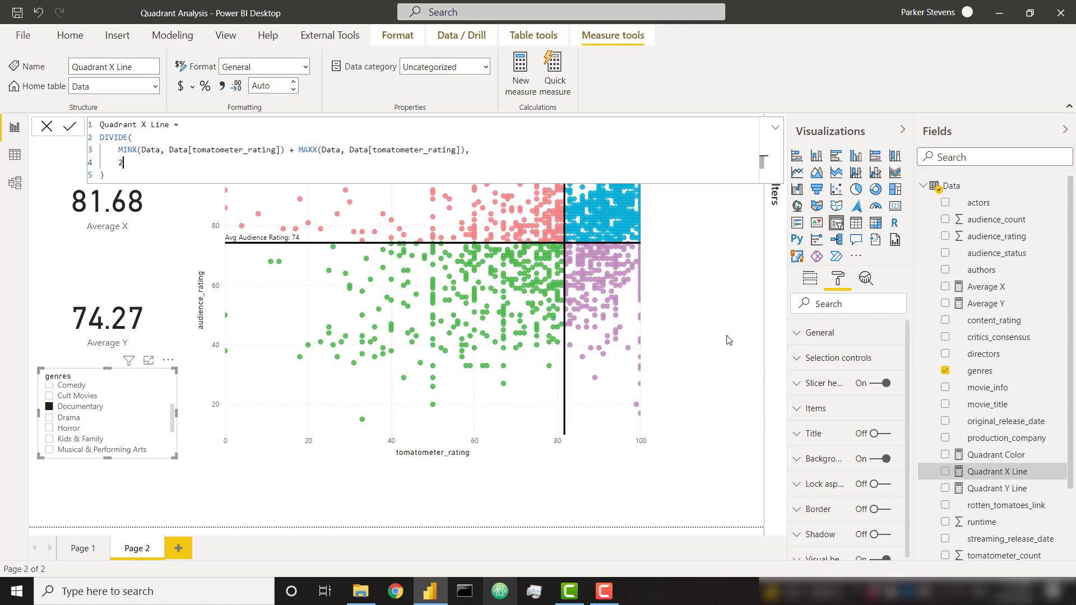
click(866, 279)
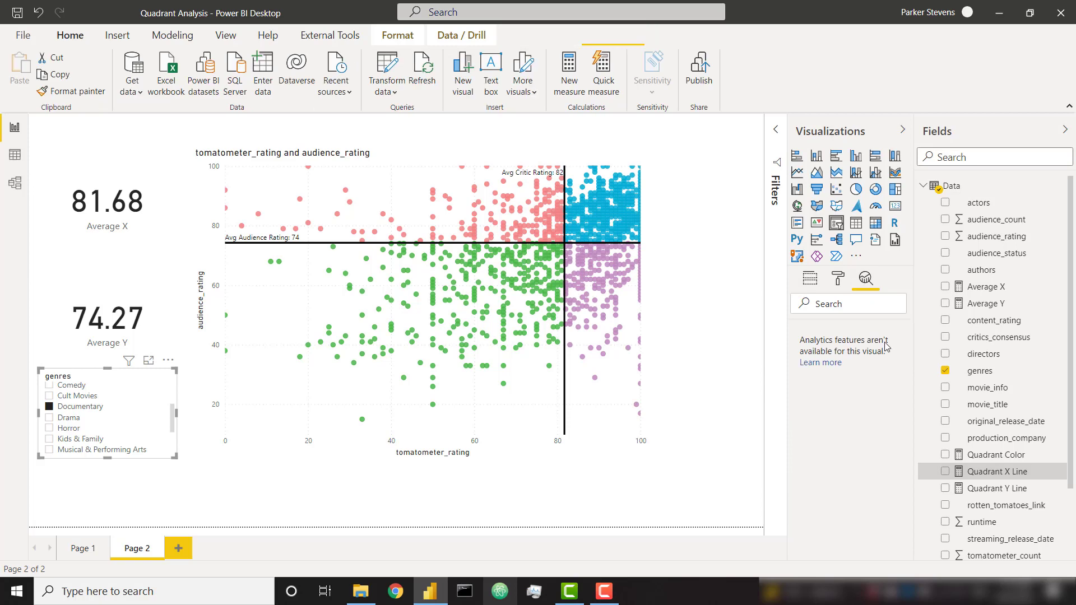
click(699, 369)
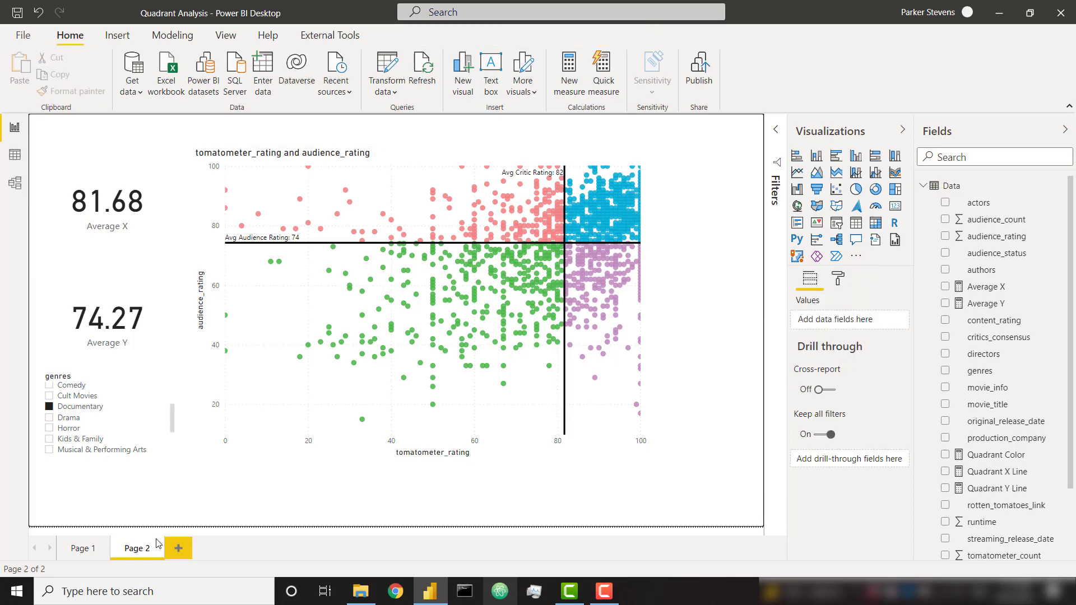
Duplicate Page 2 and drive the copy's critic constant line from the Quadrant X Line measure
right_click(139, 554)
click(216, 499)
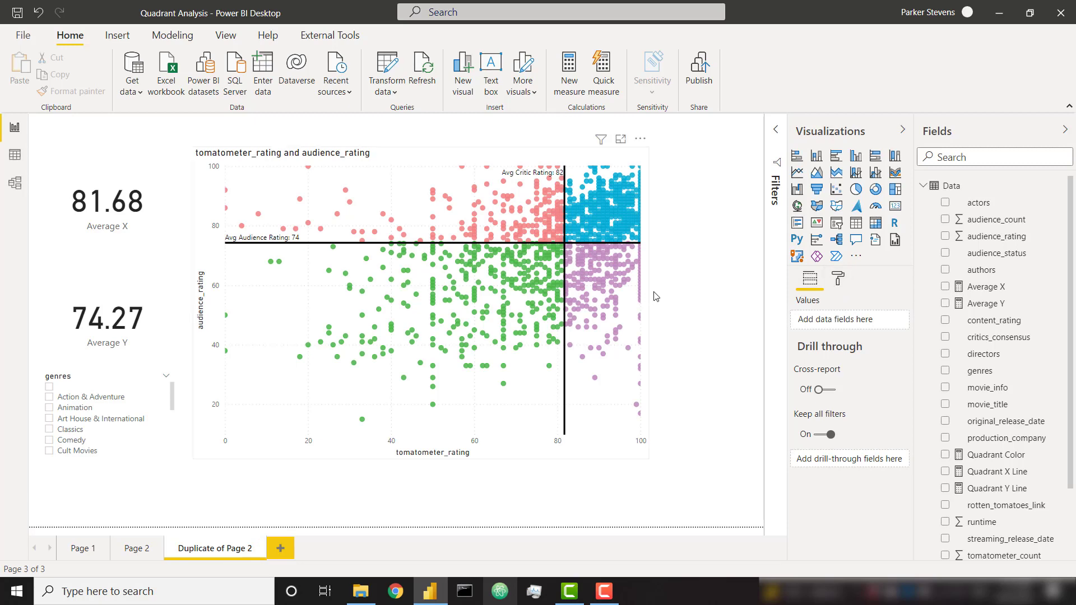
click(645, 296)
click(866, 278)
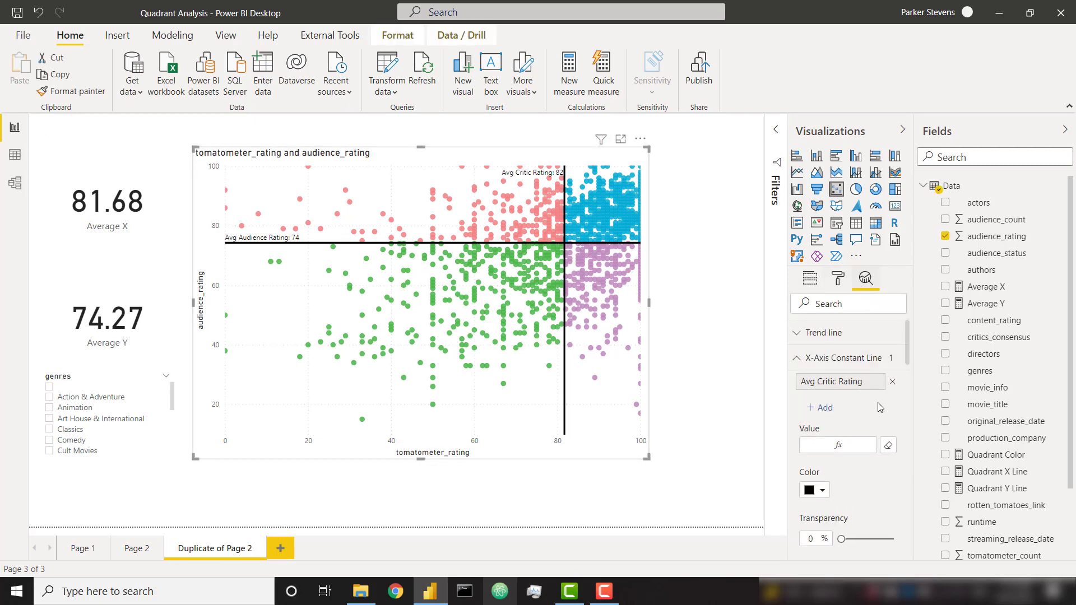
click(863, 442)
click(322, 208)
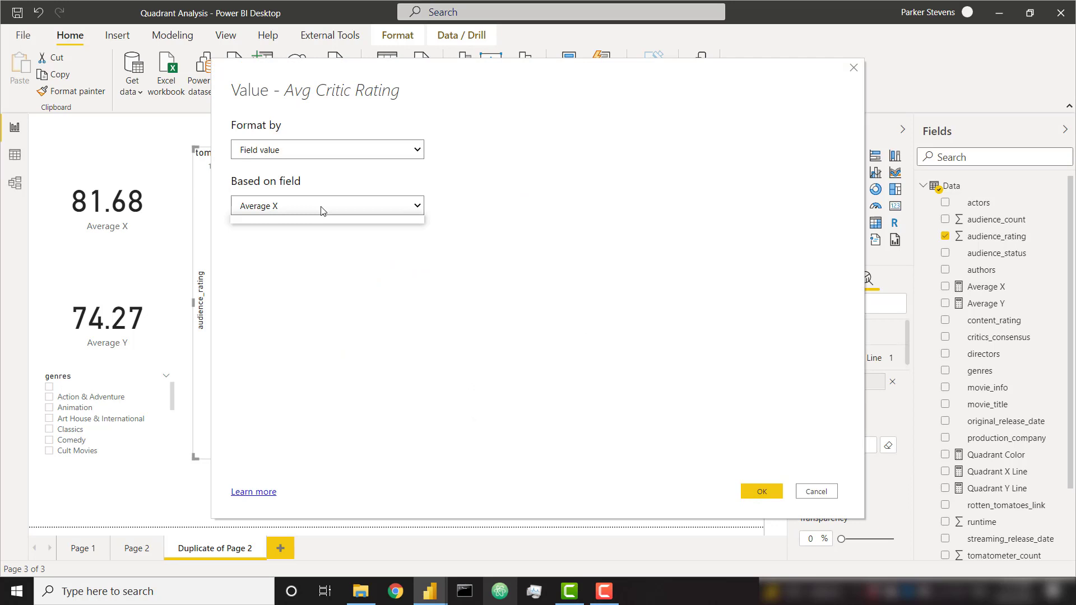
scroll(325, 322, down, 5)
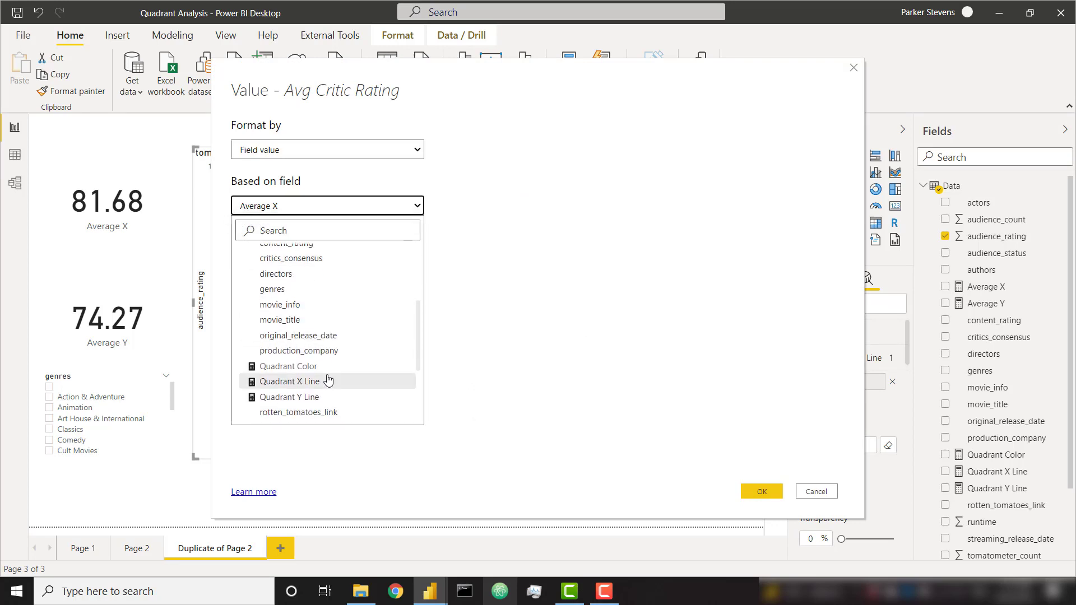
click(329, 380)
click(761, 492)
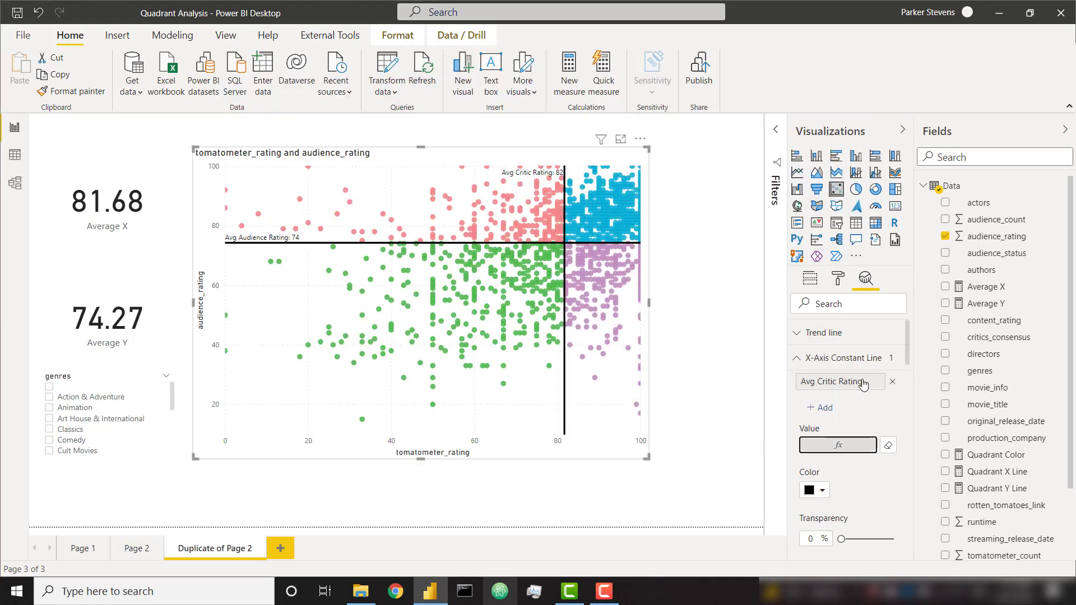
Drive the audience constant line from the Quadrant Y Line measure
click(858, 359)
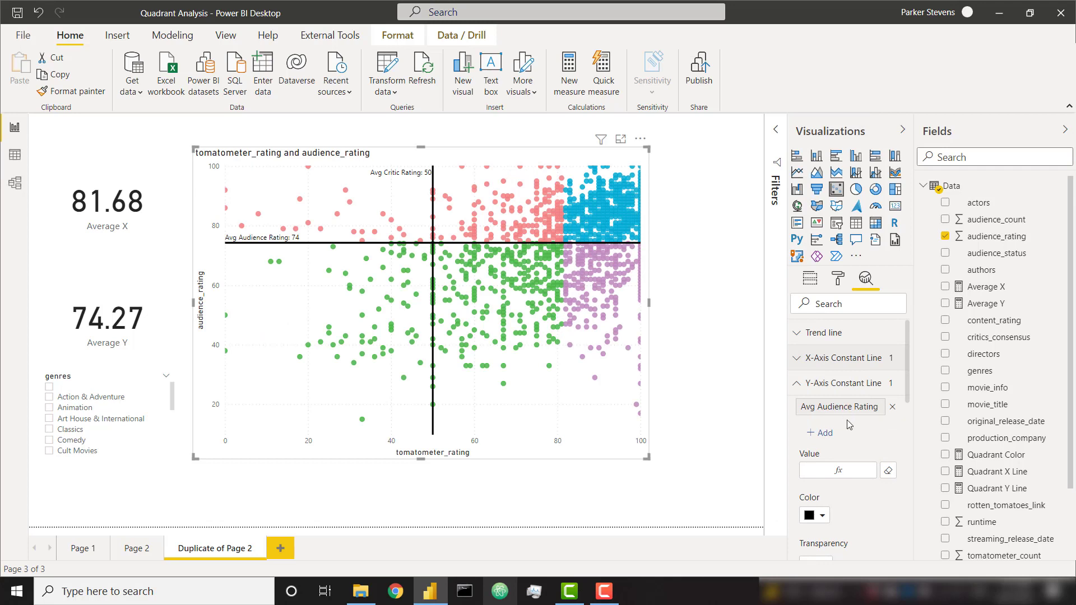
click(839, 470)
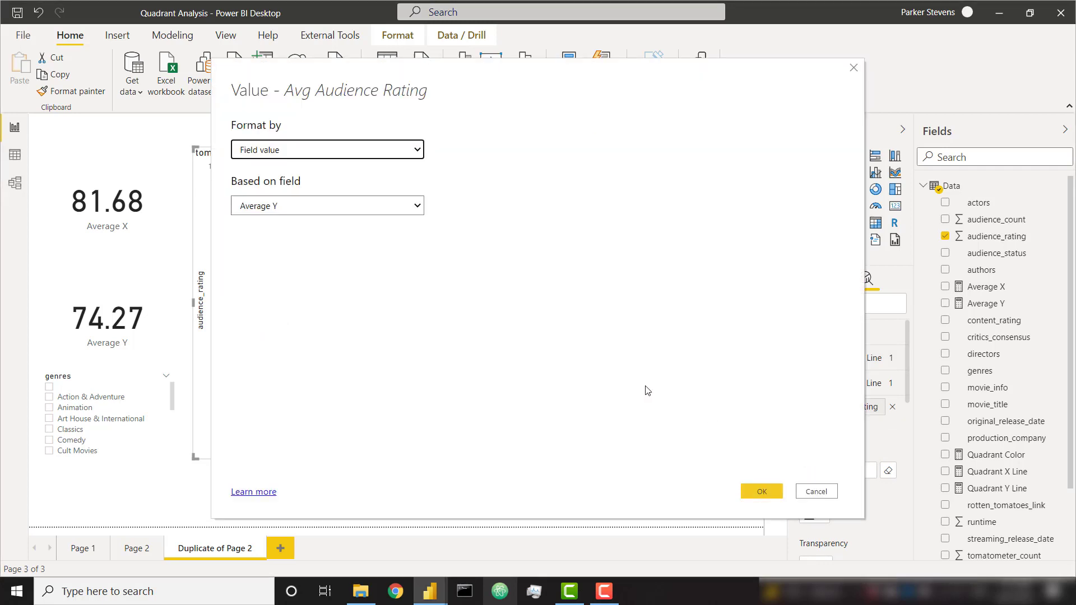
click(344, 215)
scroll(303, 325, down, 5)
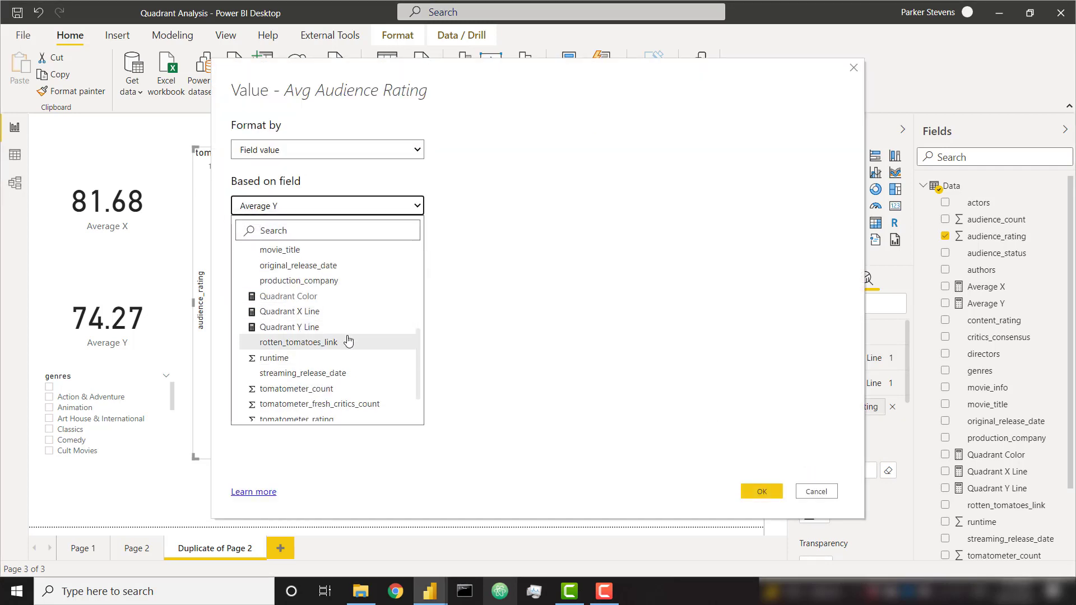
click(314, 327)
click(760, 492)
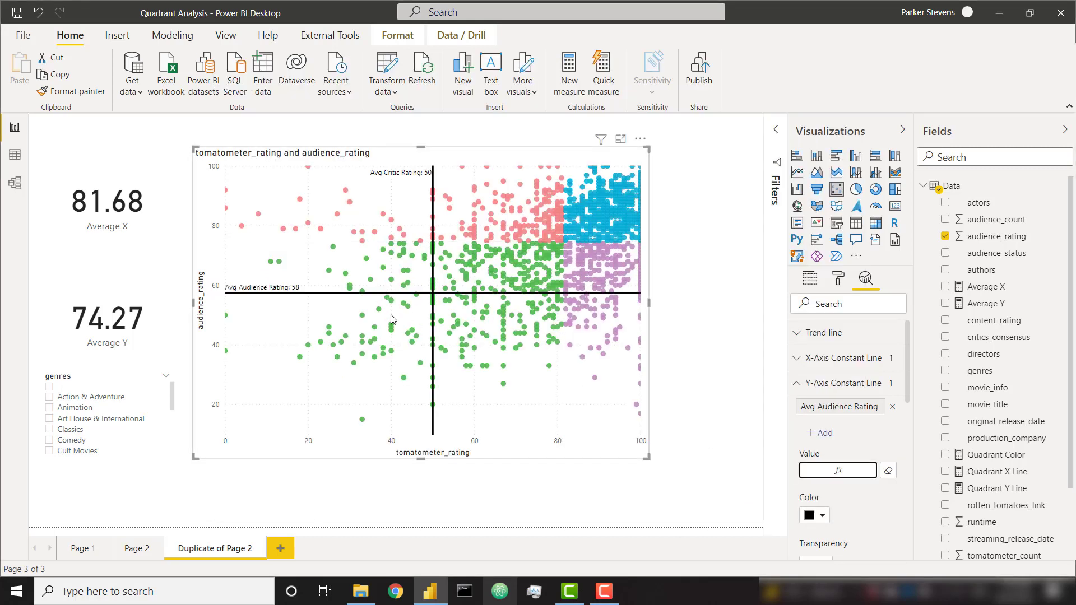
Step the genres slicer through Animation and Classics, ending on Drama with averages 59.77 and 60.30
click(87, 409)
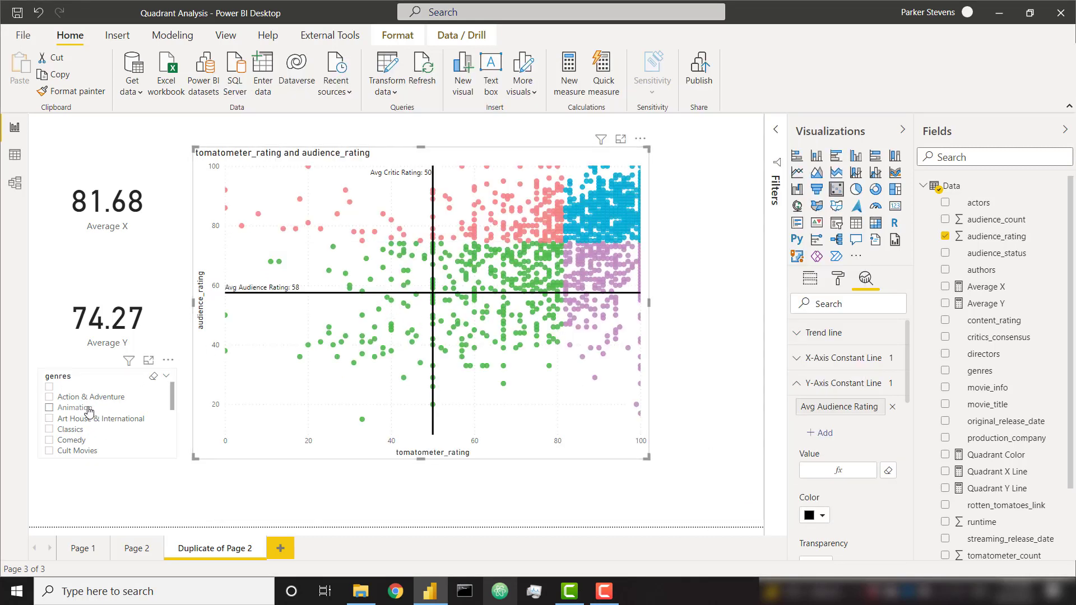
click(97, 437)
scroll(88, 428, down, 2)
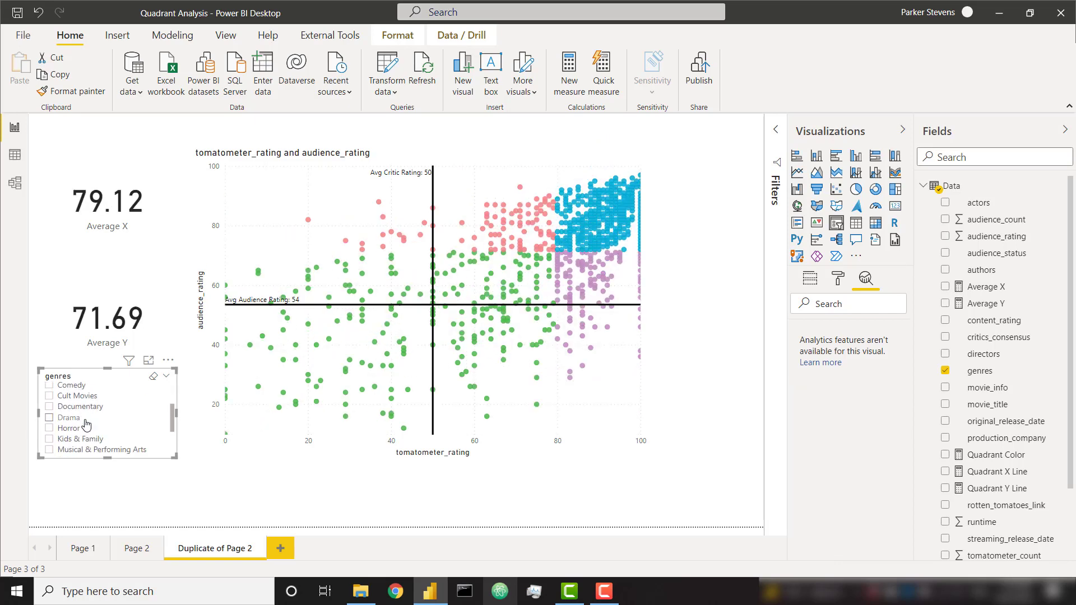
click(85, 419)
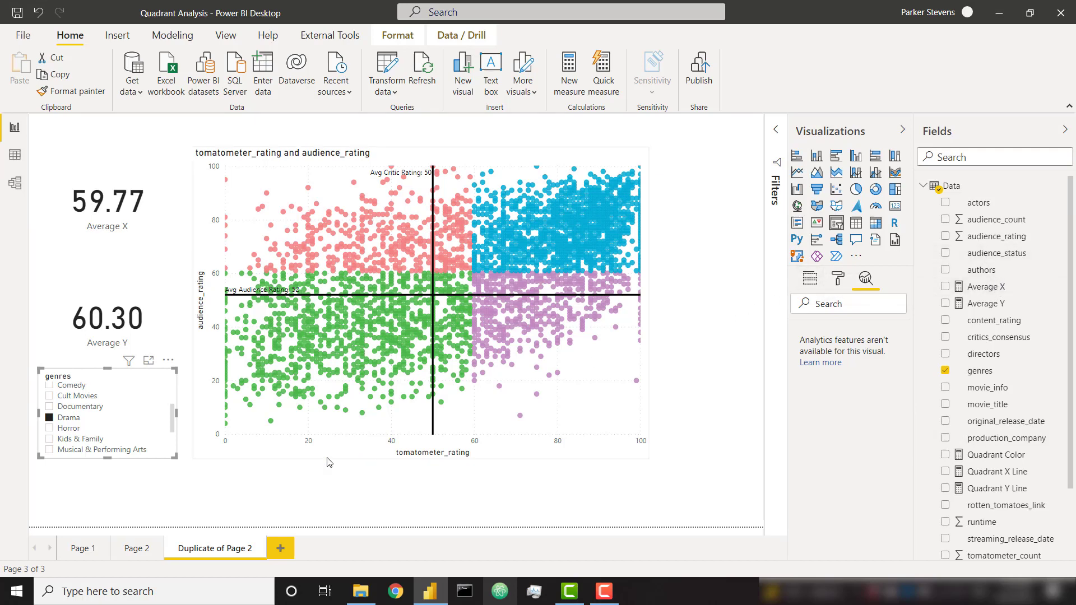
Return to Page 1 with the Dynamic Quadrant Analysis chart split at critic 47 and audience 42
click(83, 549)
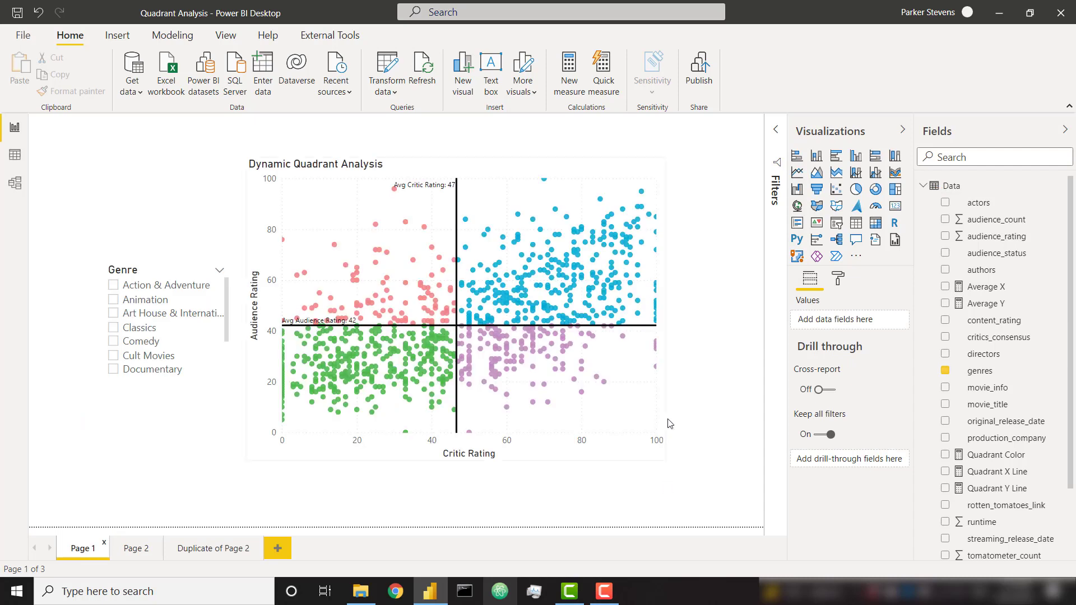